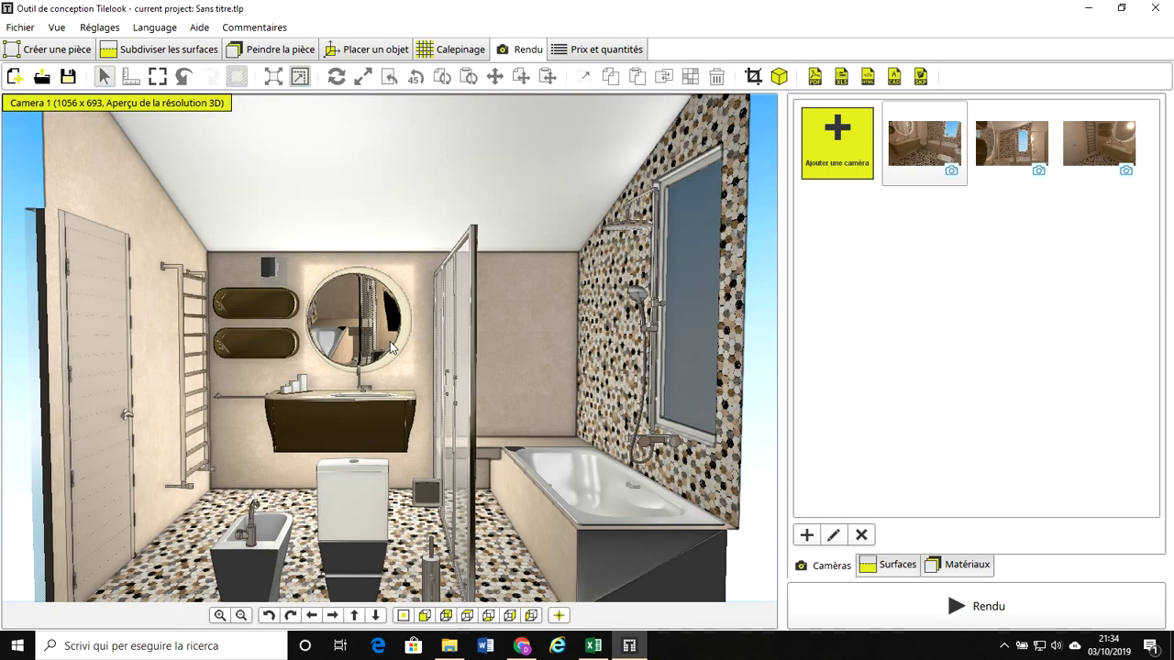
Step: Examine the bathroom layout, fixtures and tiled surfaces in the 3D preview of Camera 1
{"action": "scroll", "coordinate": [392, 347], "scroll_direction": "down", "scroll_amount": 1}
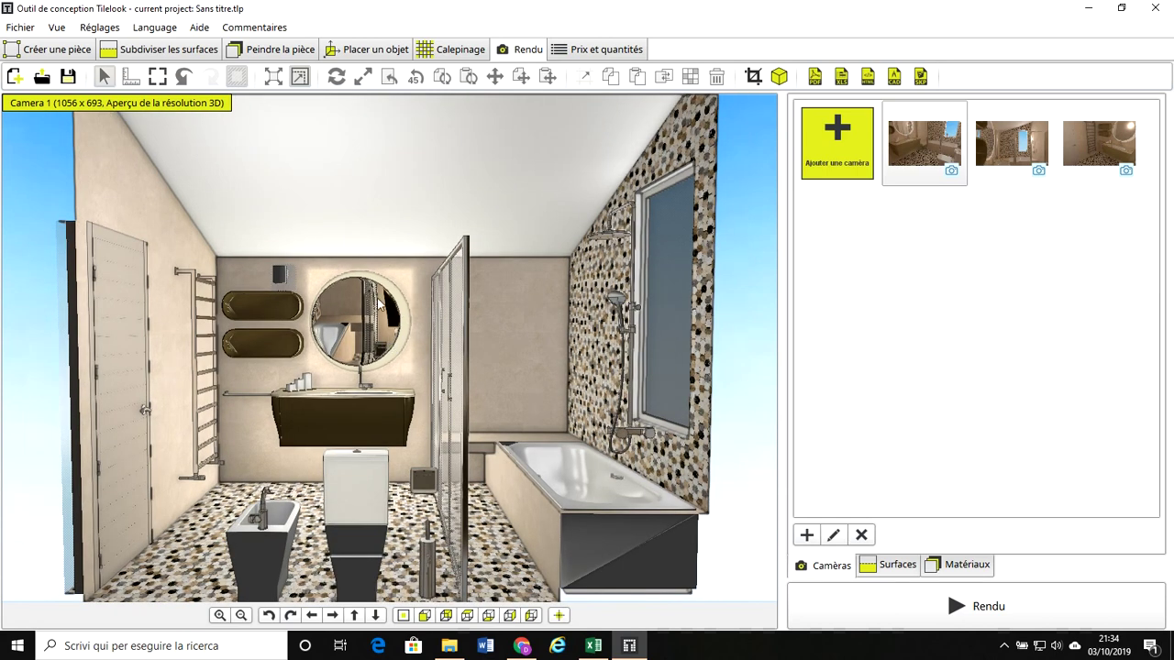
{"action": "scroll", "coordinate": [407, 318], "scroll_direction": "down", "scroll_amount": 1}
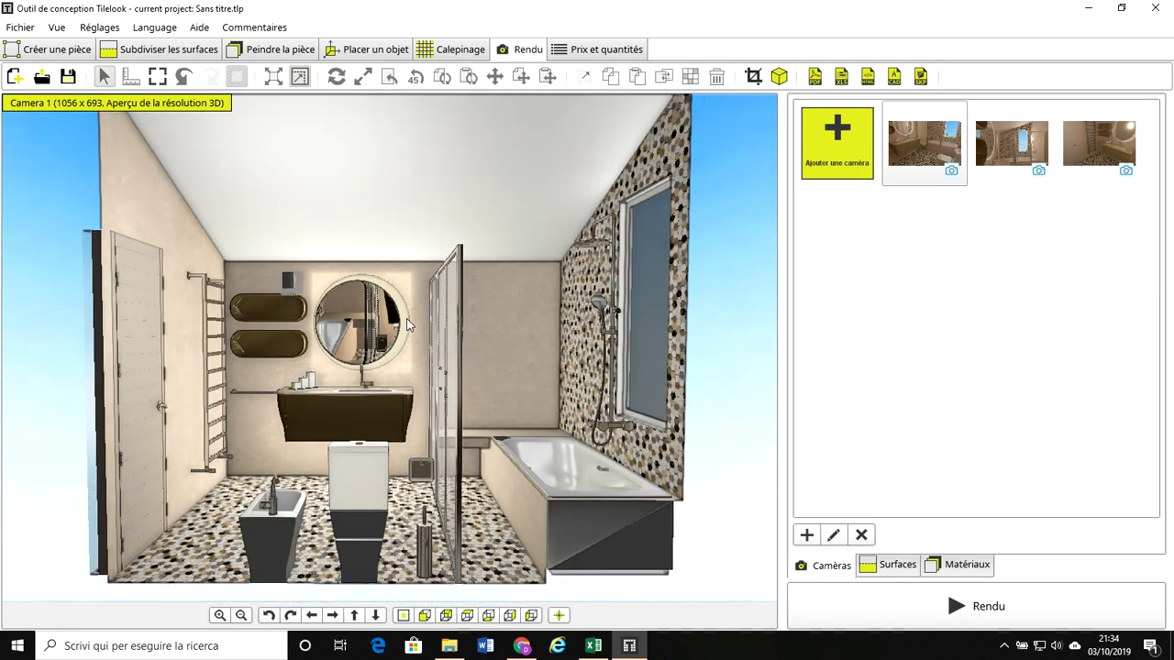
{"action": "scroll", "coordinate": [407, 319], "scroll_direction": "down", "scroll_amount": 1}
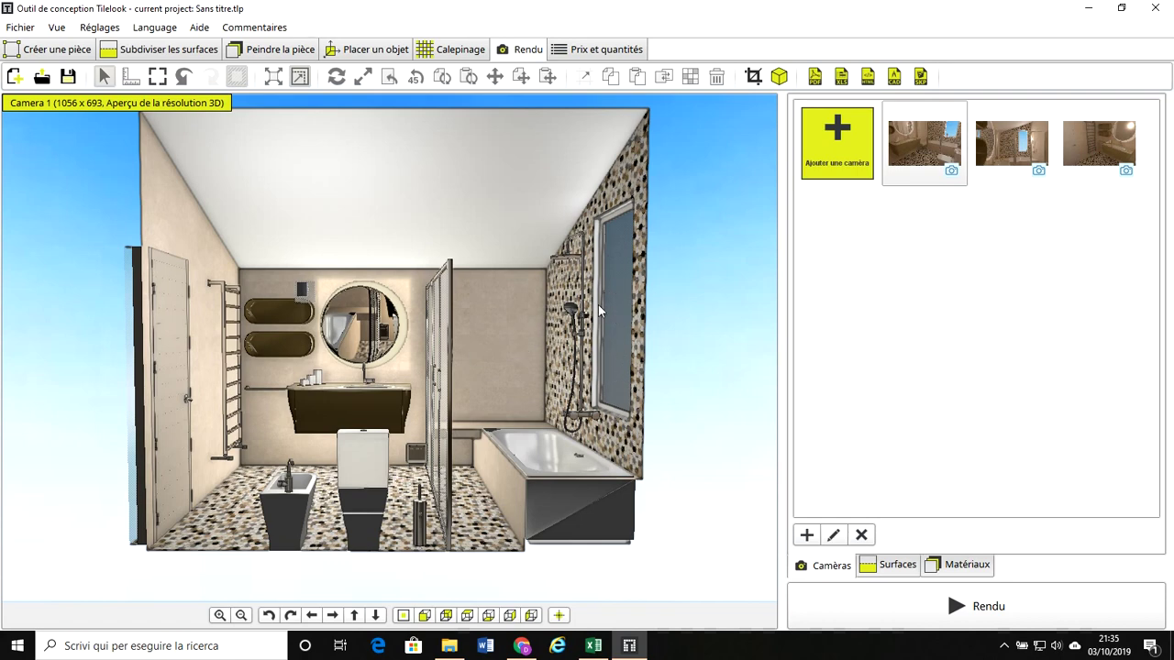
{"action": "scroll", "coordinate": [588, 330], "scroll_direction": "up", "scroll_amount": 1}
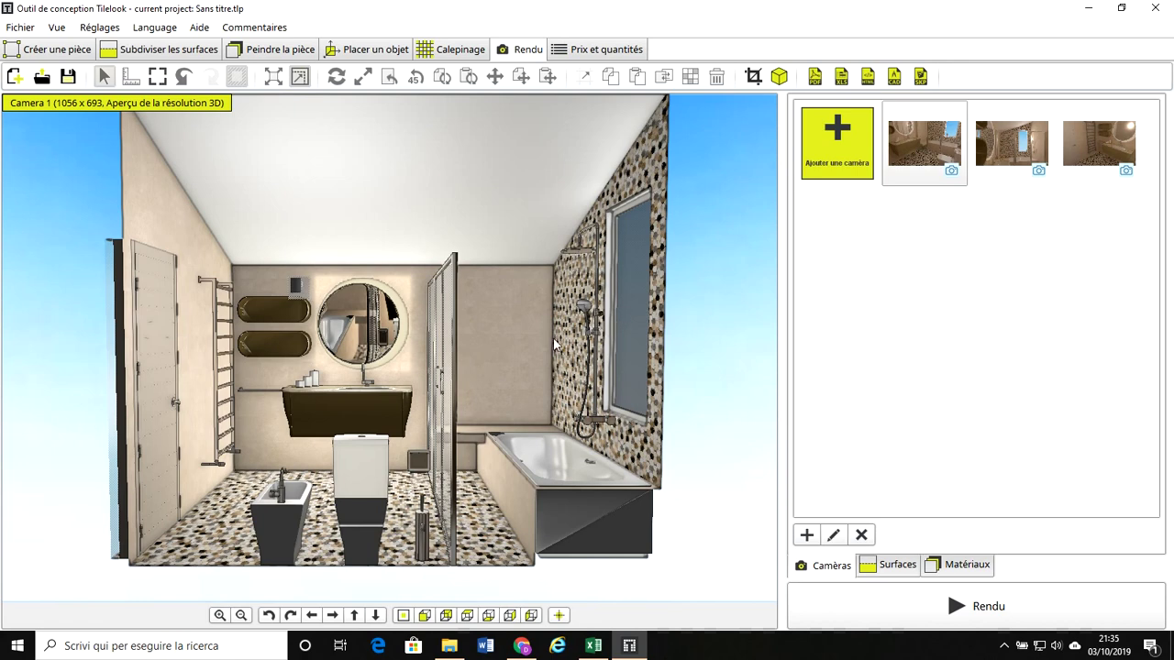
{"action": "scroll", "coordinate": [533, 335], "scroll_direction": "up", "scroll_amount": 1}
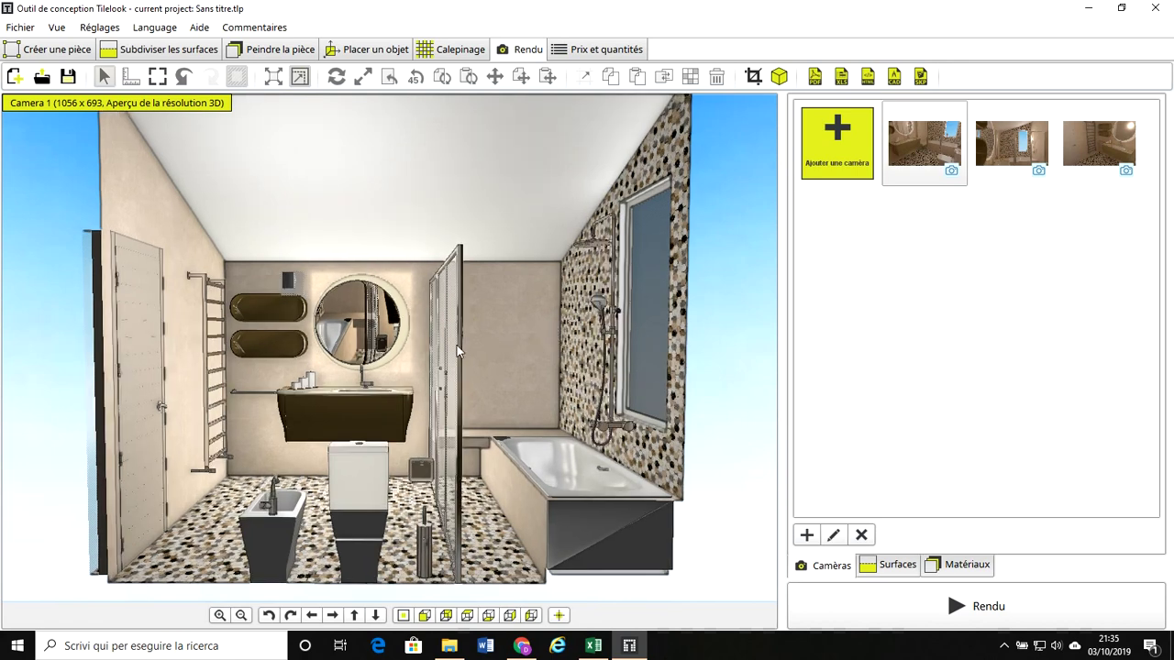
{"action": "scroll", "coordinate": [457, 345], "scroll_direction": "up", "scroll_amount": 1}
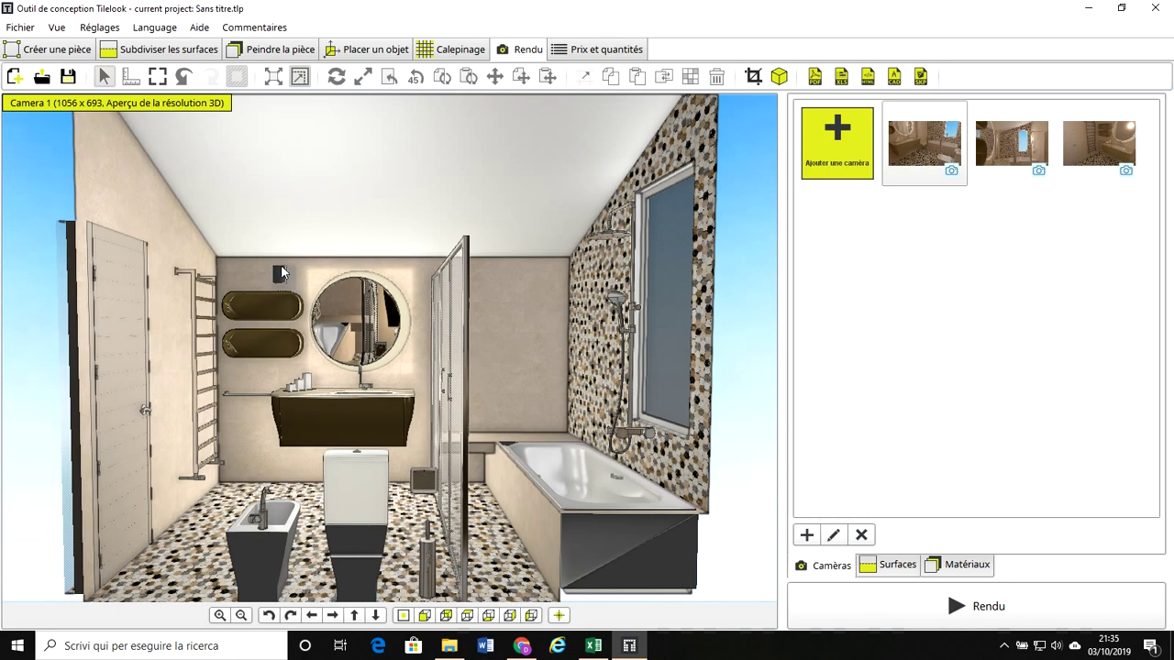
{"action": "scroll", "coordinate": [288, 275], "scroll_direction": "up", "scroll_amount": 1}
{"action": "scroll", "coordinate": [287, 276], "scroll_direction": "up", "scroll_amount": 1}
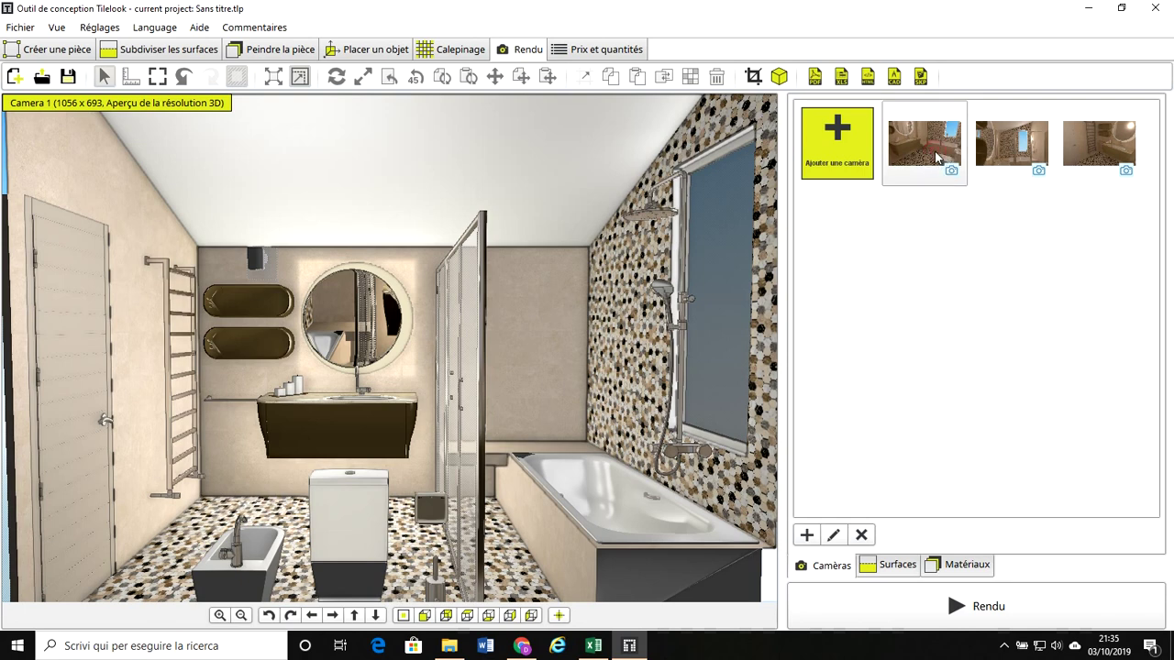
Step: View the finished render image of Camera 1 and close it
{"action": "left_click", "coordinate": [936, 157]}
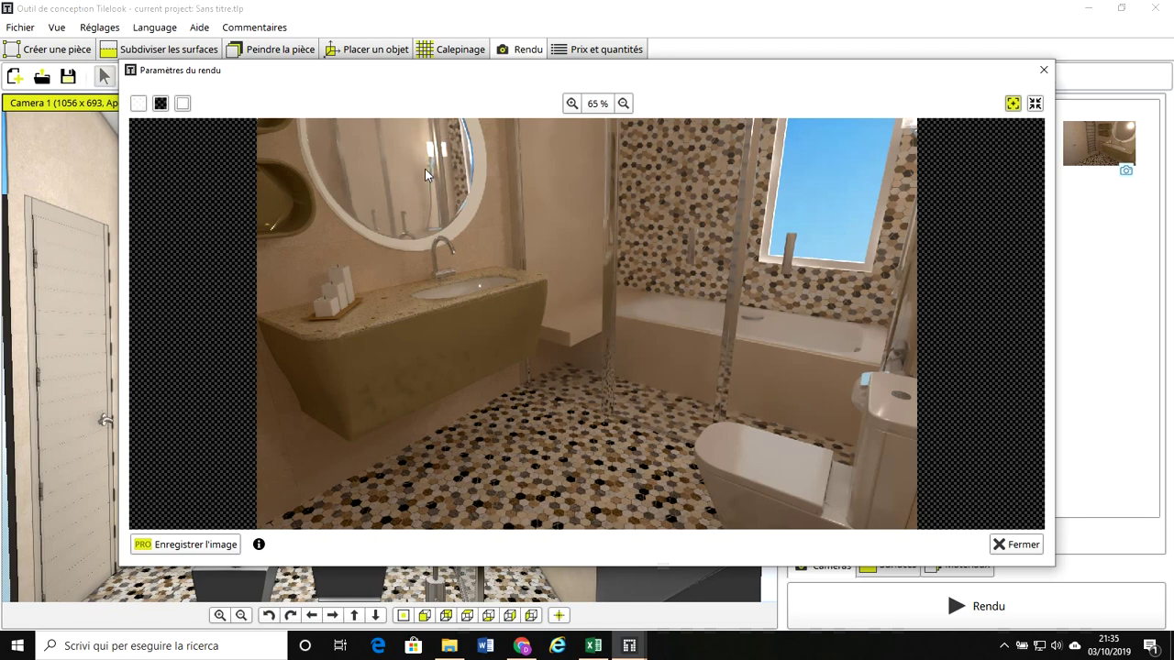
{"action": "left_click", "coordinate": [1042, 70]}
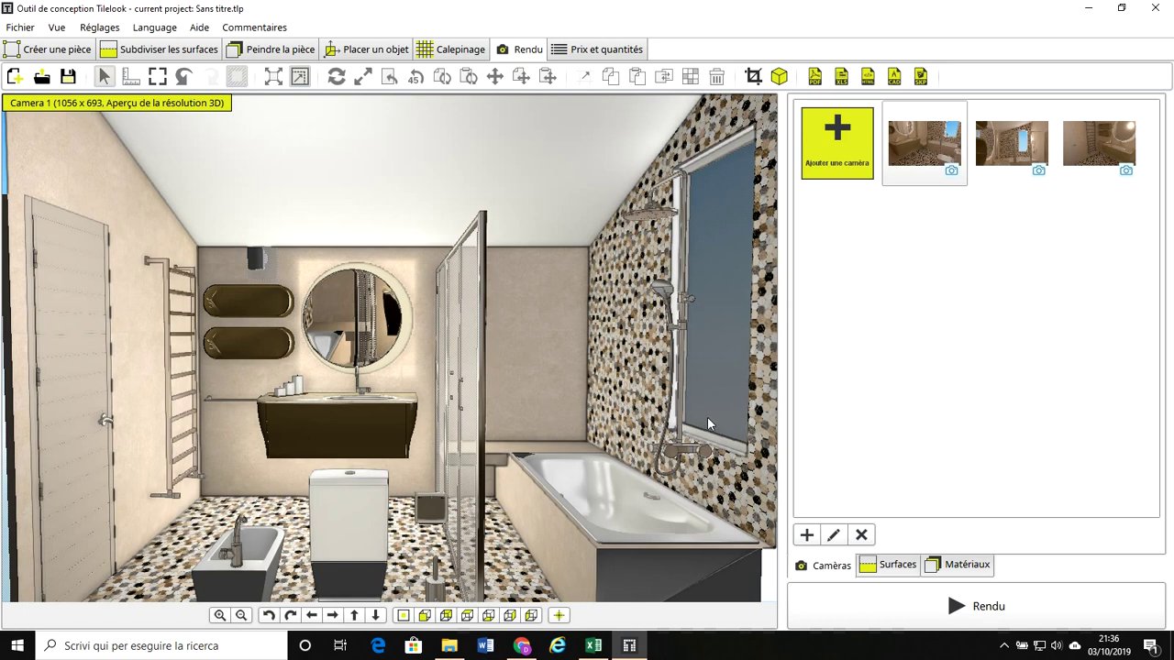
Step: In the render assistant, select Camera 1 and apply the 16:9 format with the medium Full HD image size, 1920 x 1080 px
{"action": "left_click_drag", "start_coordinate": [693, 329], "coordinate": [508, 327]}
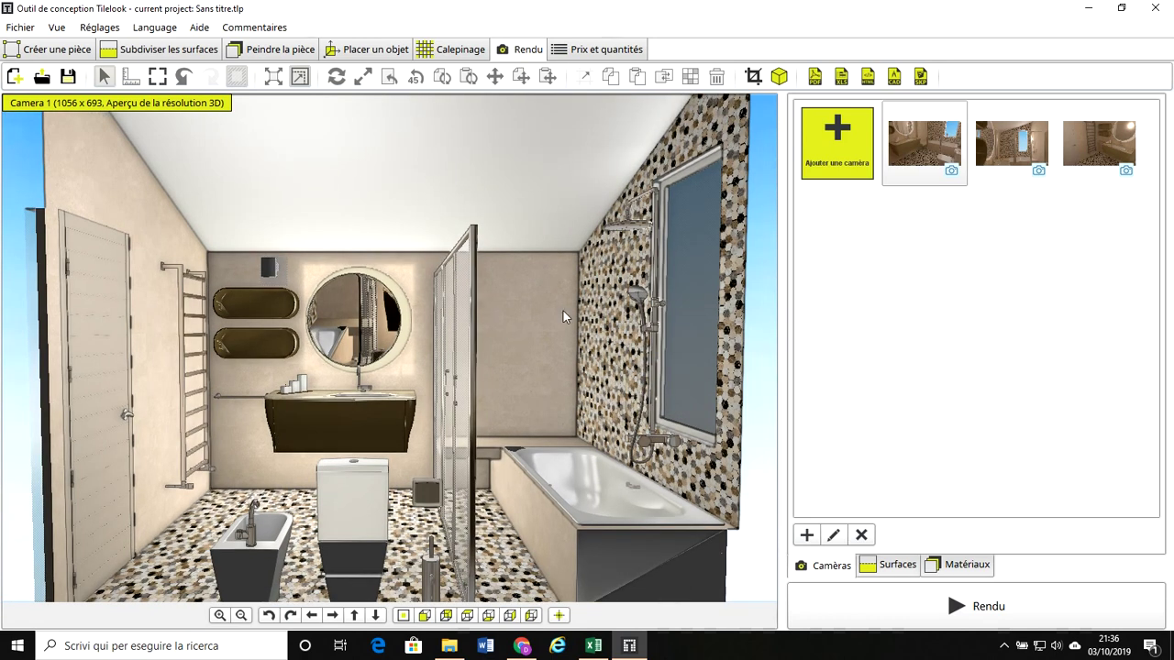
{"action": "scroll", "coordinate": [509, 293], "scroll_direction": "up", "scroll_amount": 1}
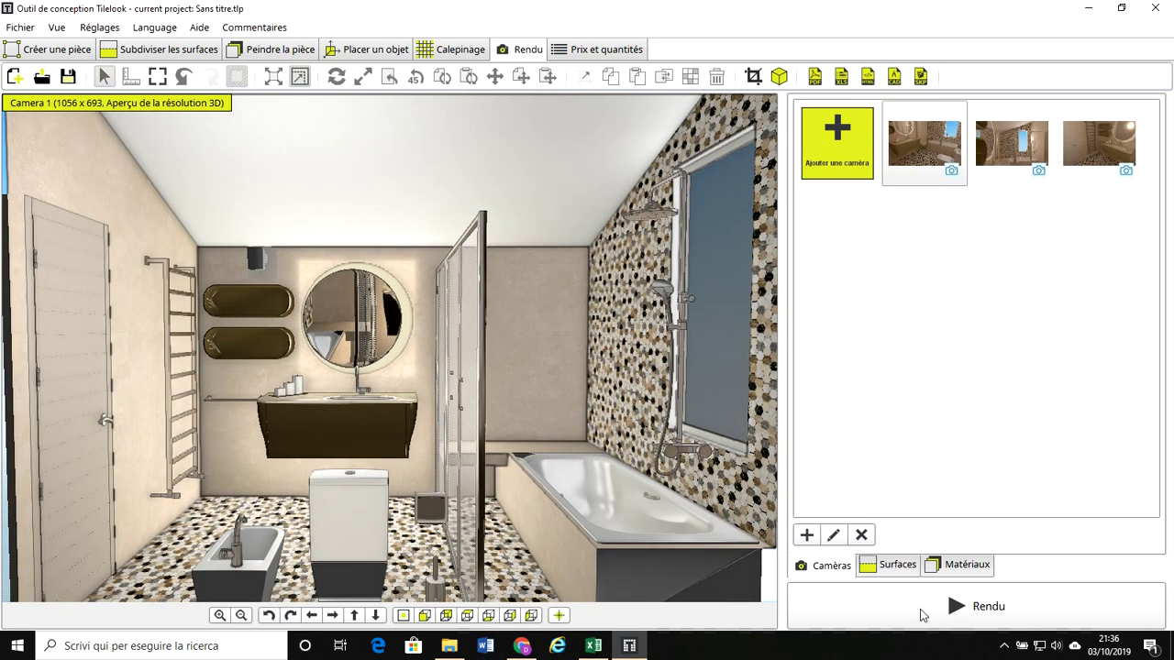
{"action": "left_click", "coordinate": [913, 613]}
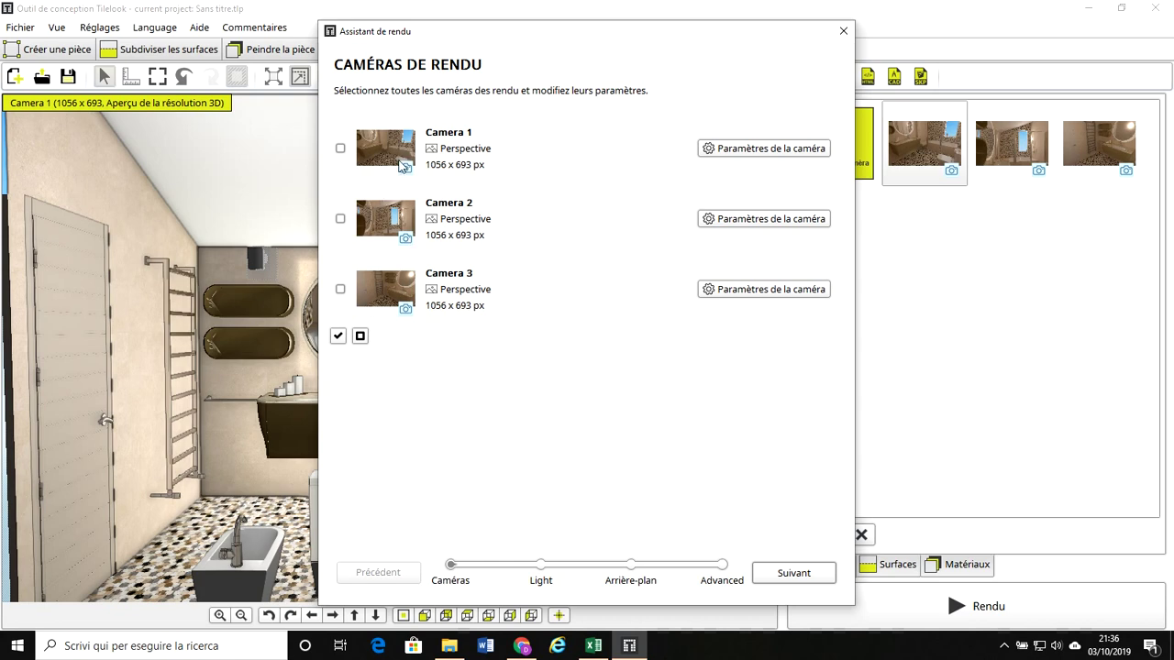
{"action": "left_click", "coordinate": [340, 148]}
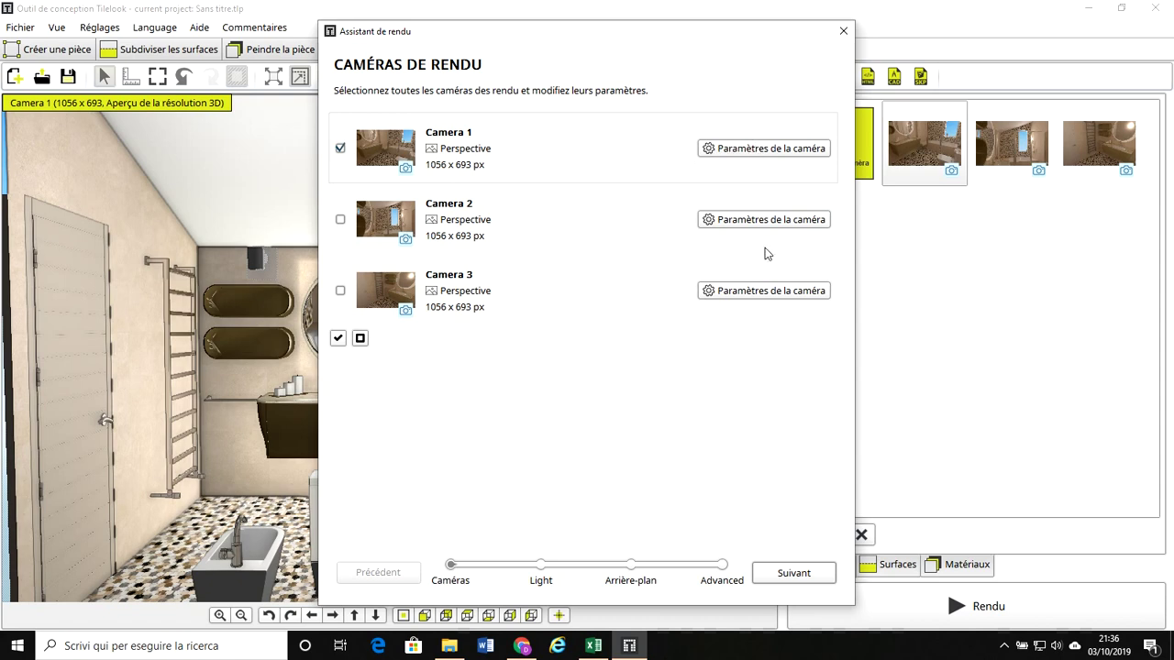
{"action": "left_click", "coordinate": [767, 149]}
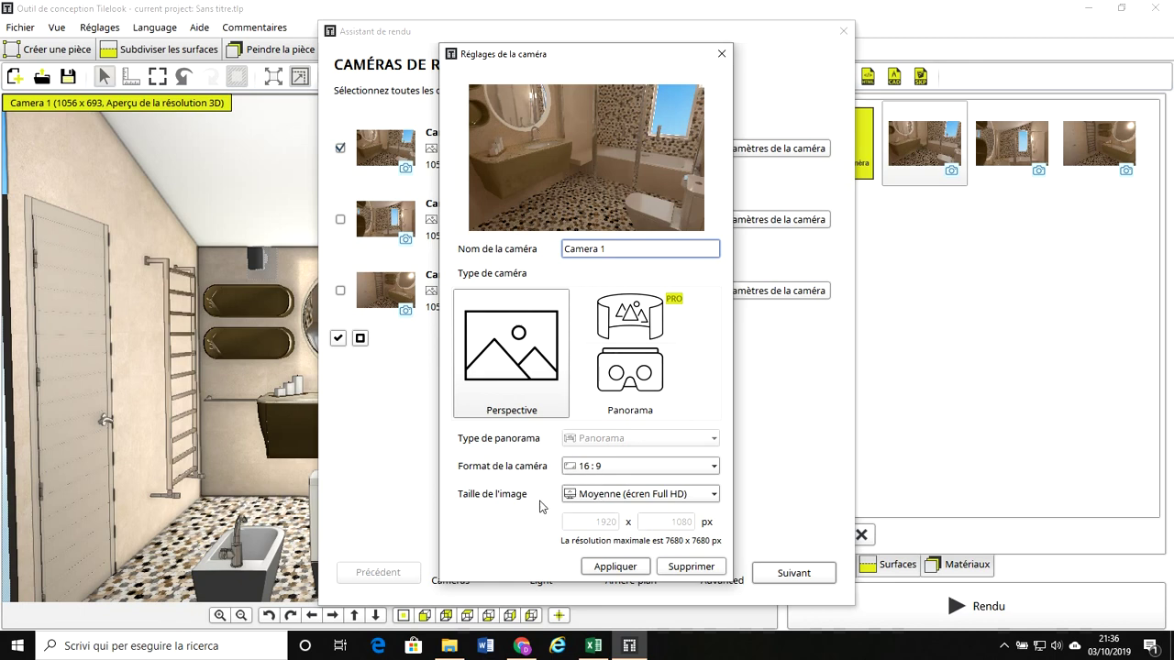
{"action": "left_click", "coordinate": [625, 568]}
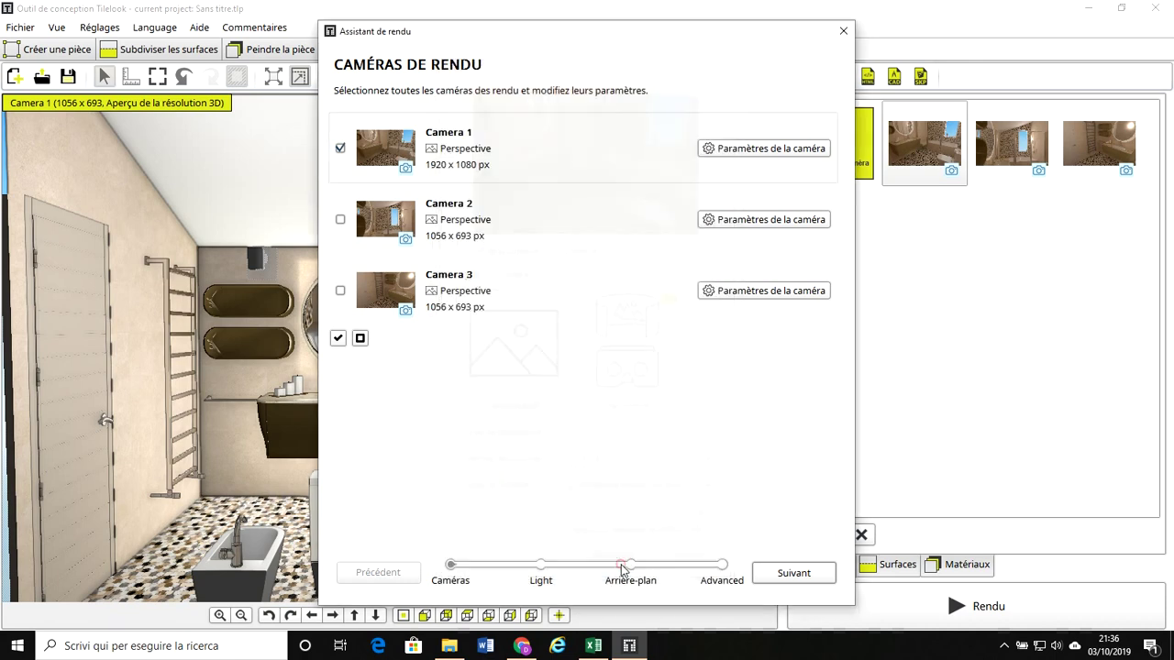
{"action": "left_click", "coordinate": [792, 572]}
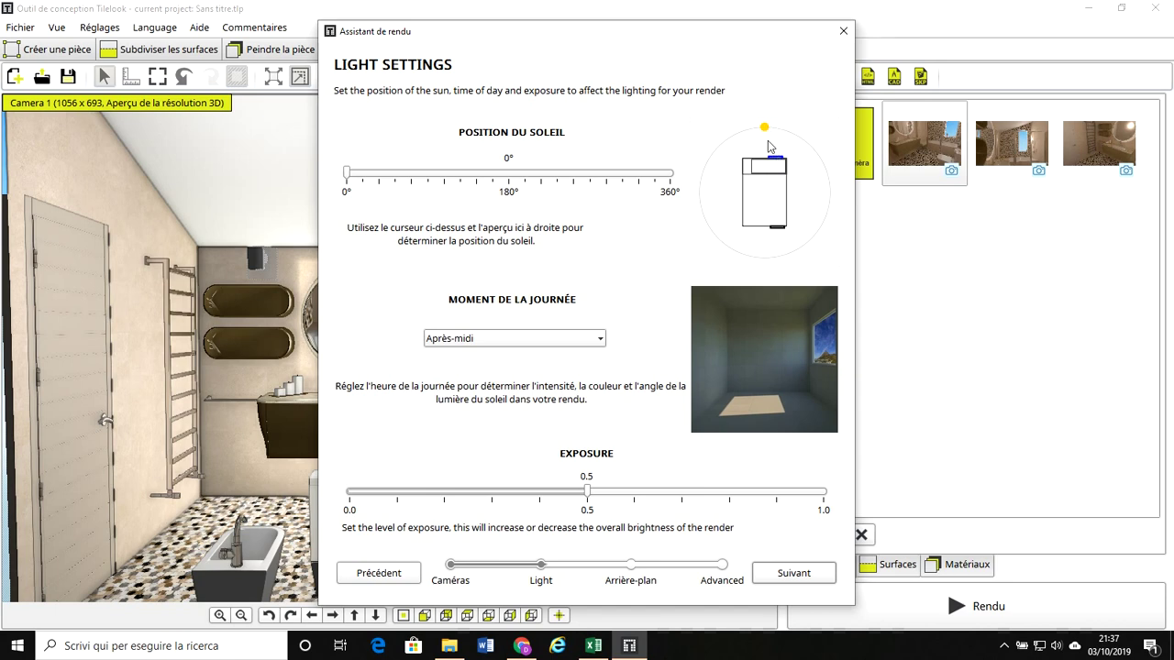
{"action": "left_click", "coordinate": [843, 31]}
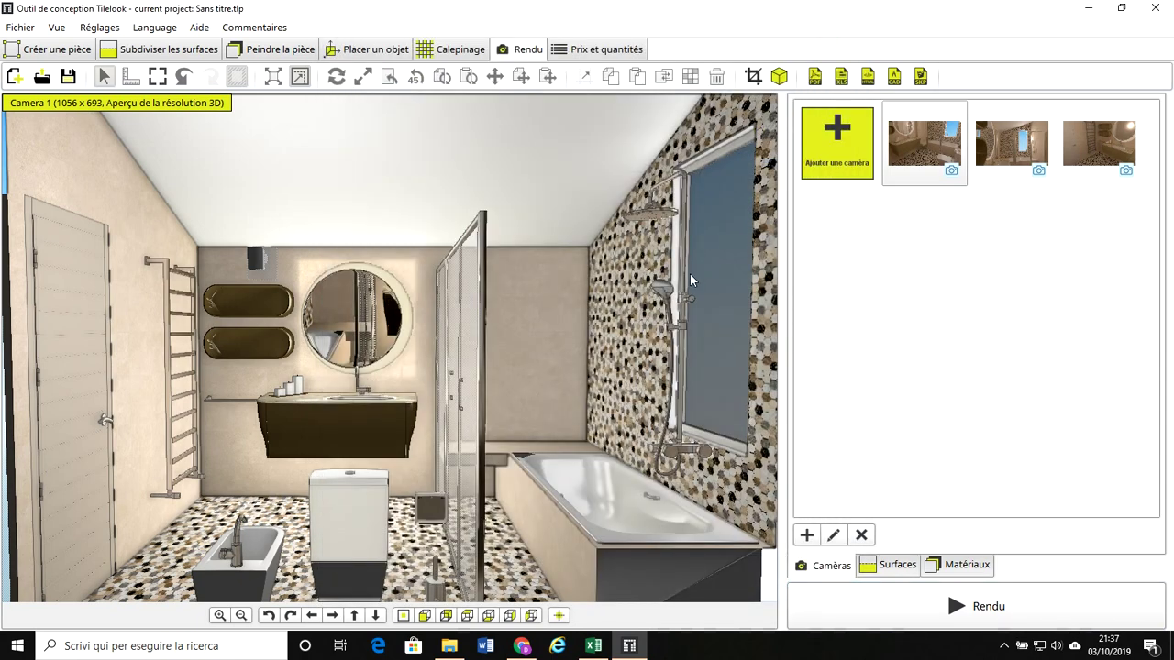
Step: Restart the render assistant with Camera 1 selected and set the sun position to 53° in the light settings
{"action": "left_click", "coordinate": [919, 608]}
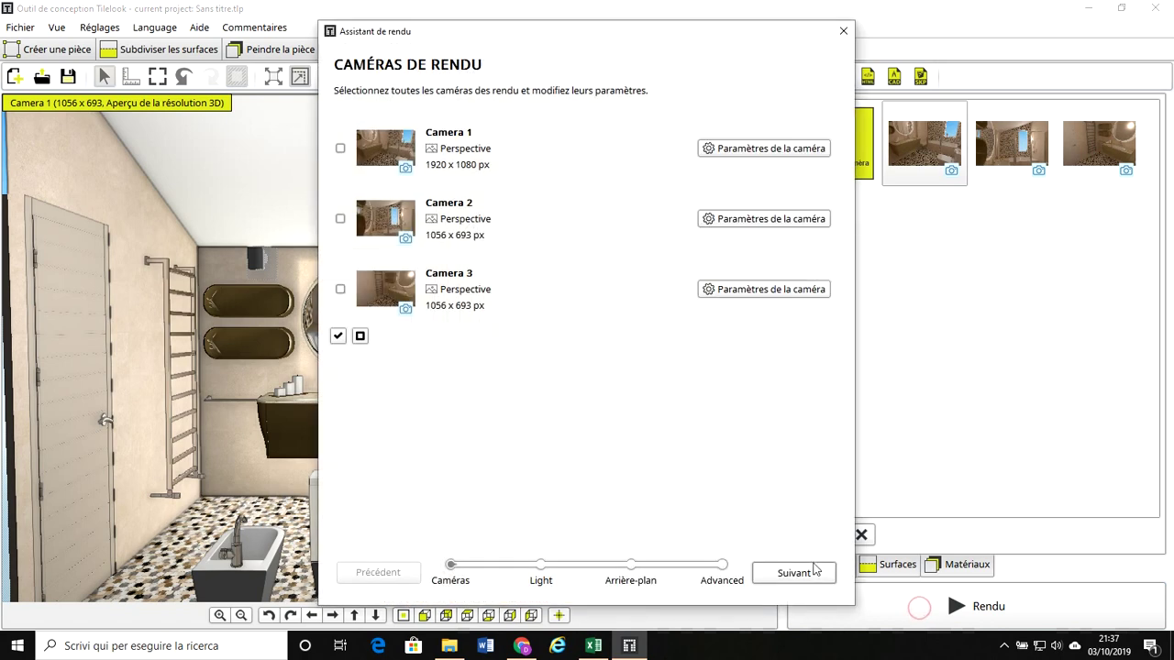
{"action": "left_click", "coordinate": [794, 572]}
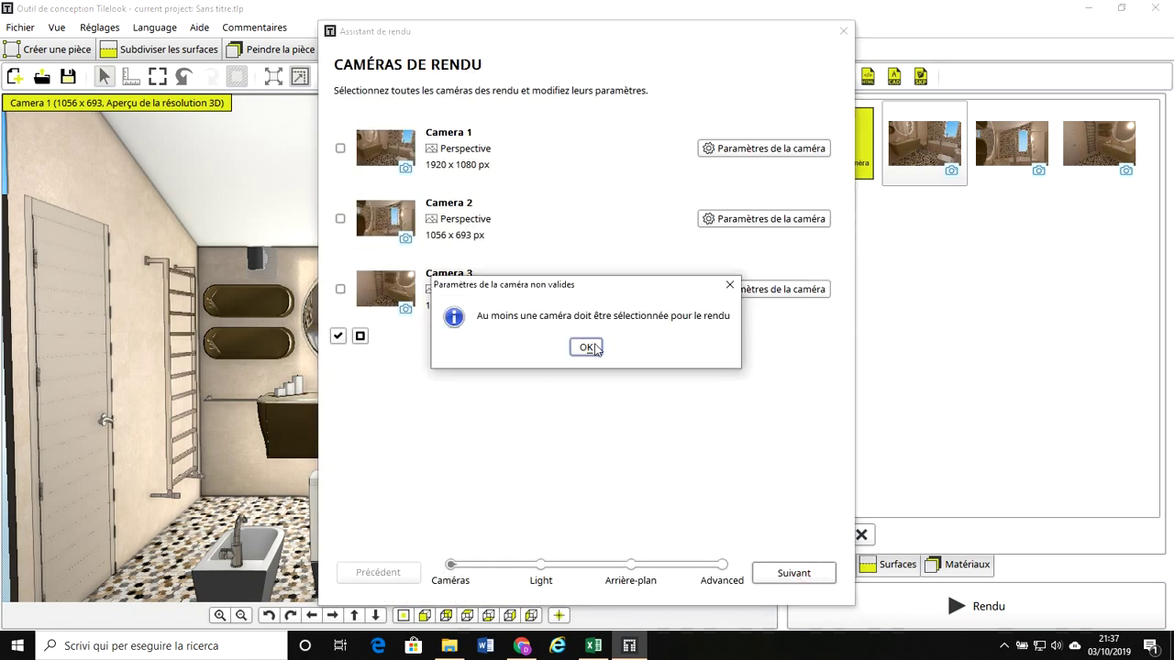
{"action": "left_click", "coordinate": [730, 286]}
{"action": "left_click", "coordinate": [341, 148]}
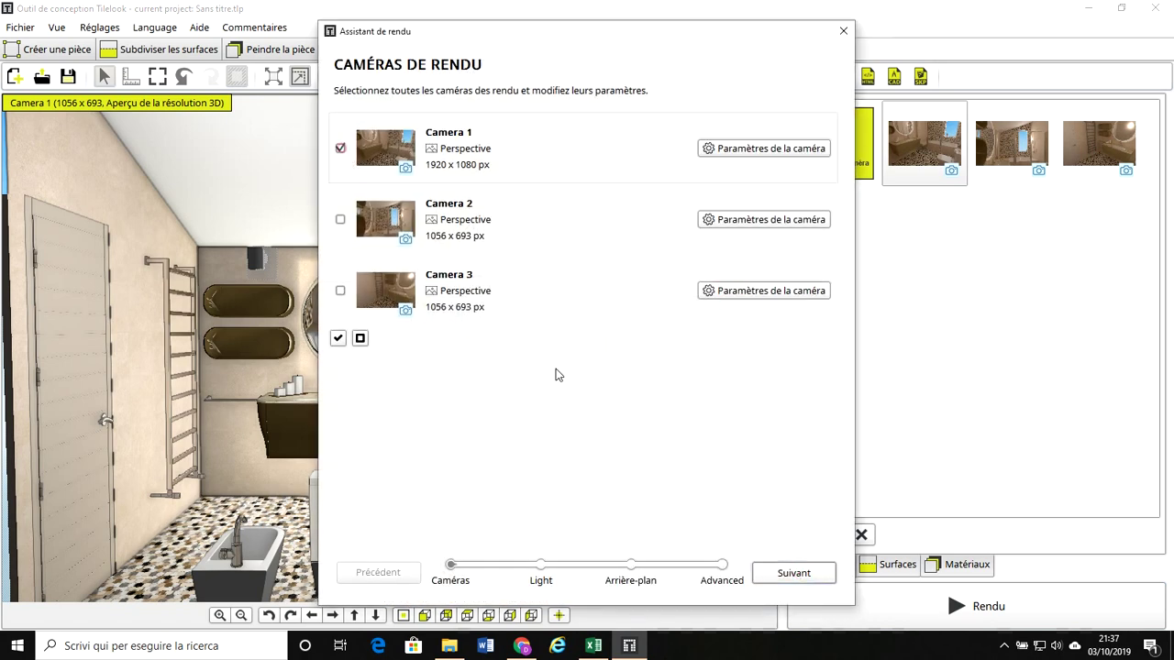
{"action": "left_click", "coordinate": [787, 573]}
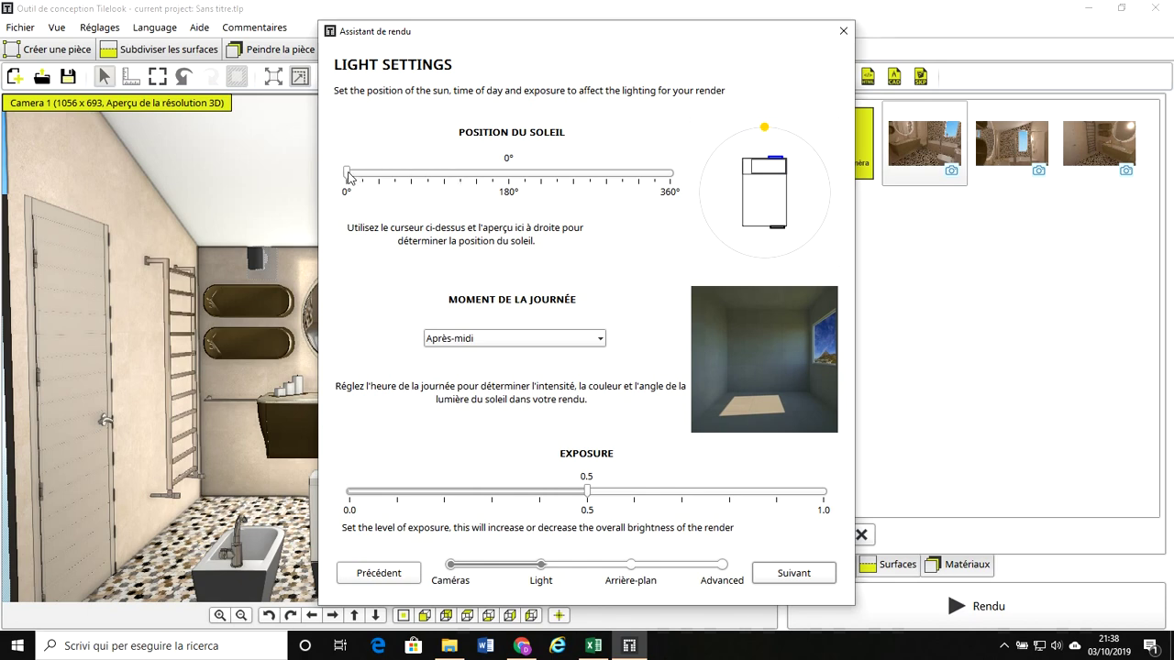
{"action": "left_click_drag", "start_coordinate": [349, 174], "coordinate": [397, 179]}
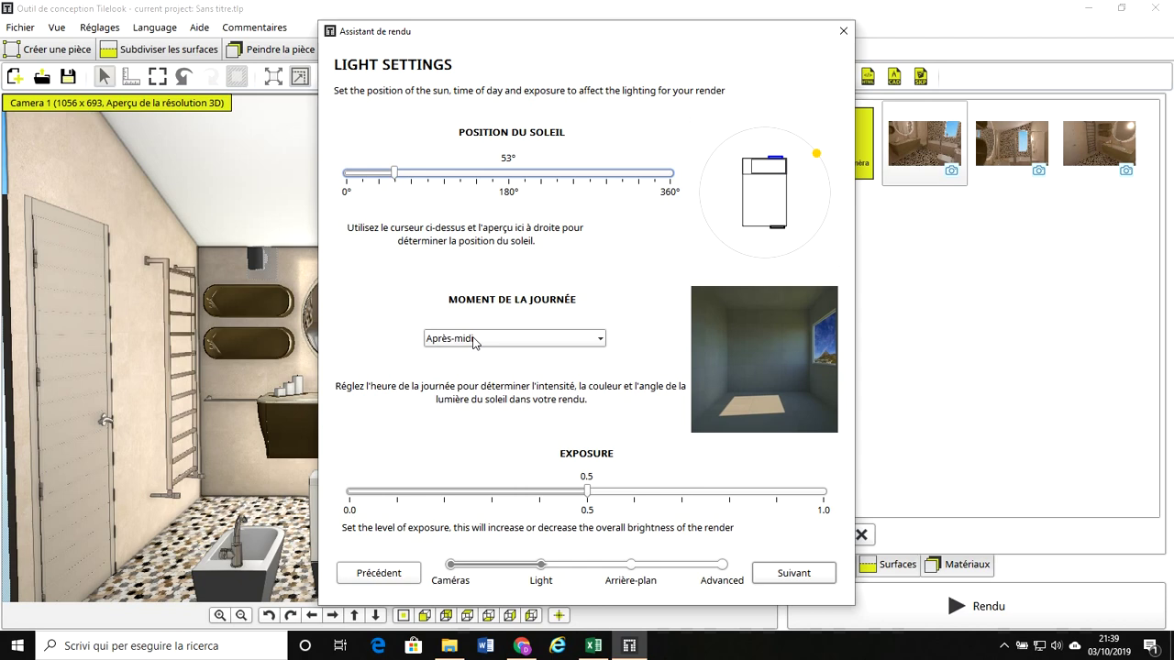
Step: Preview the Midi, Matin and Soir times of day and return the setting to Après-midi
{"action": "left_click", "coordinate": [593, 339]}
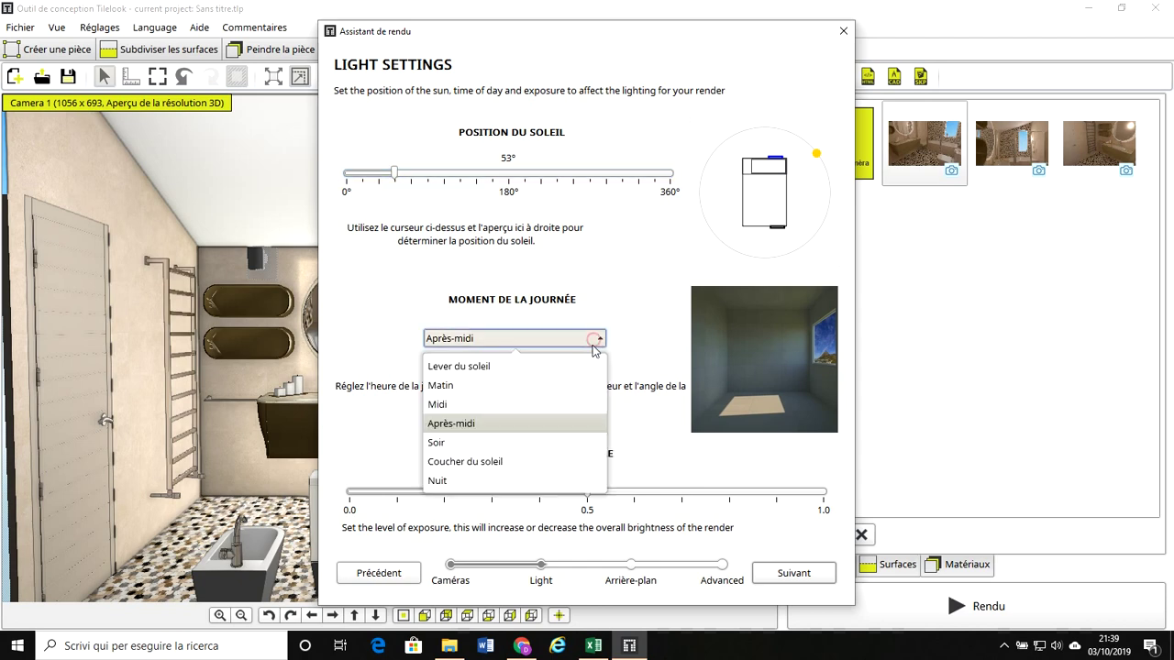
{"action": "left_click", "coordinate": [556, 405]}
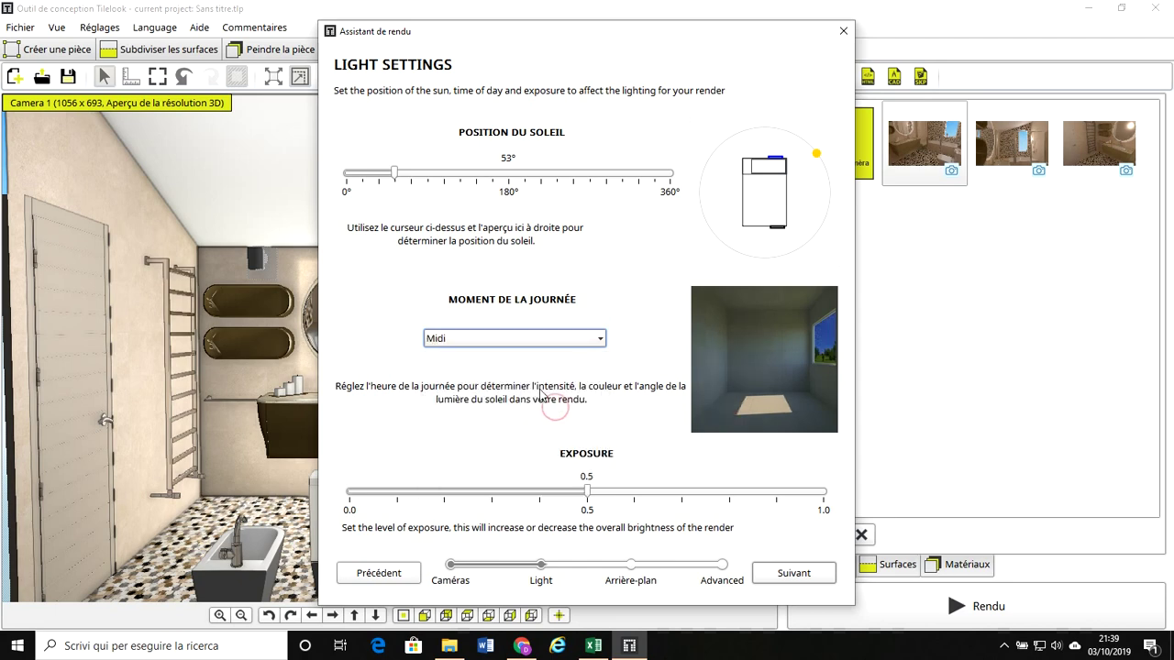
{"action": "left_click", "coordinate": [584, 338]}
{"action": "left_click", "coordinate": [558, 385]}
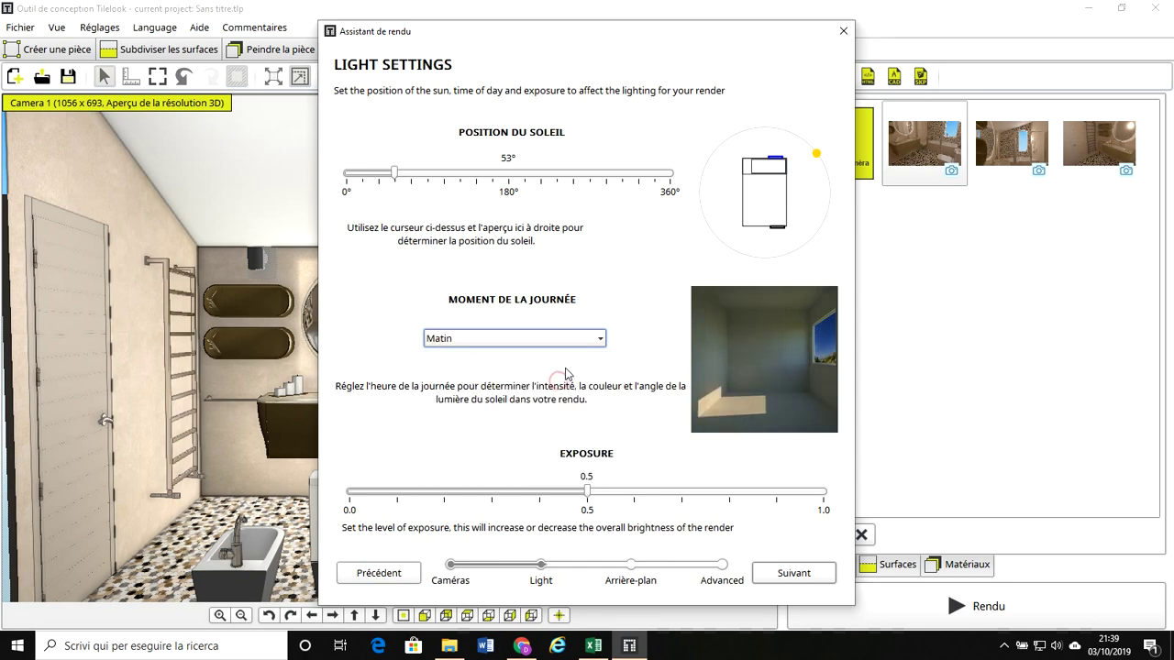
{"action": "left_click", "coordinate": [569, 338]}
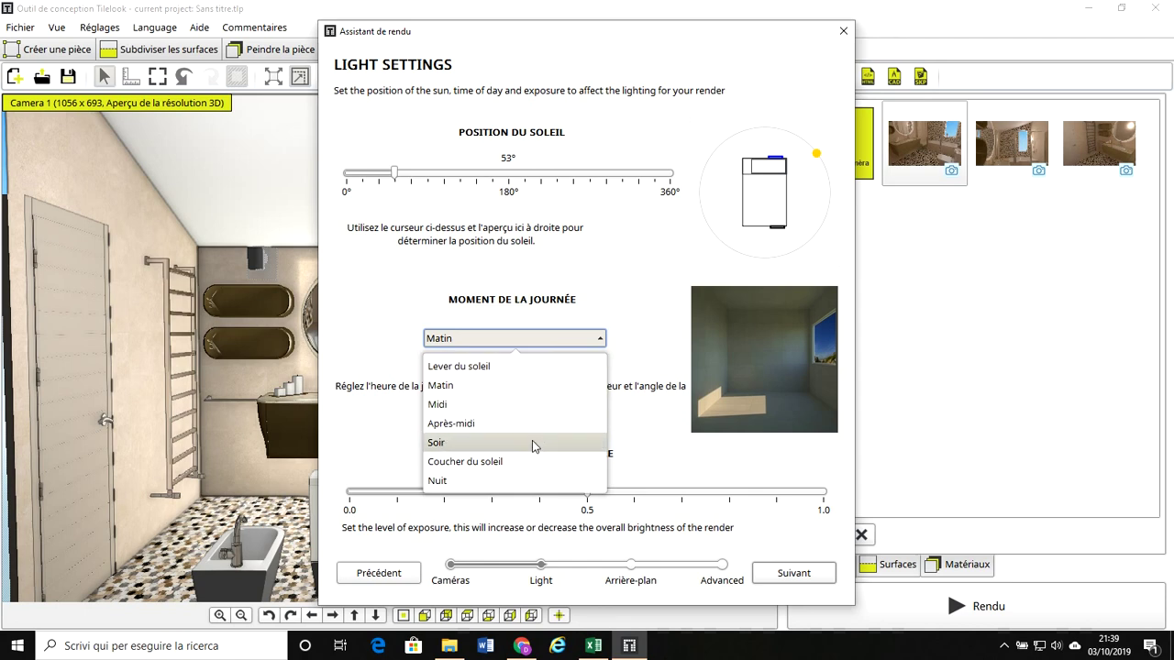
{"action": "left_click", "coordinate": [531, 441]}
{"action": "left_click", "coordinate": [564, 343]}
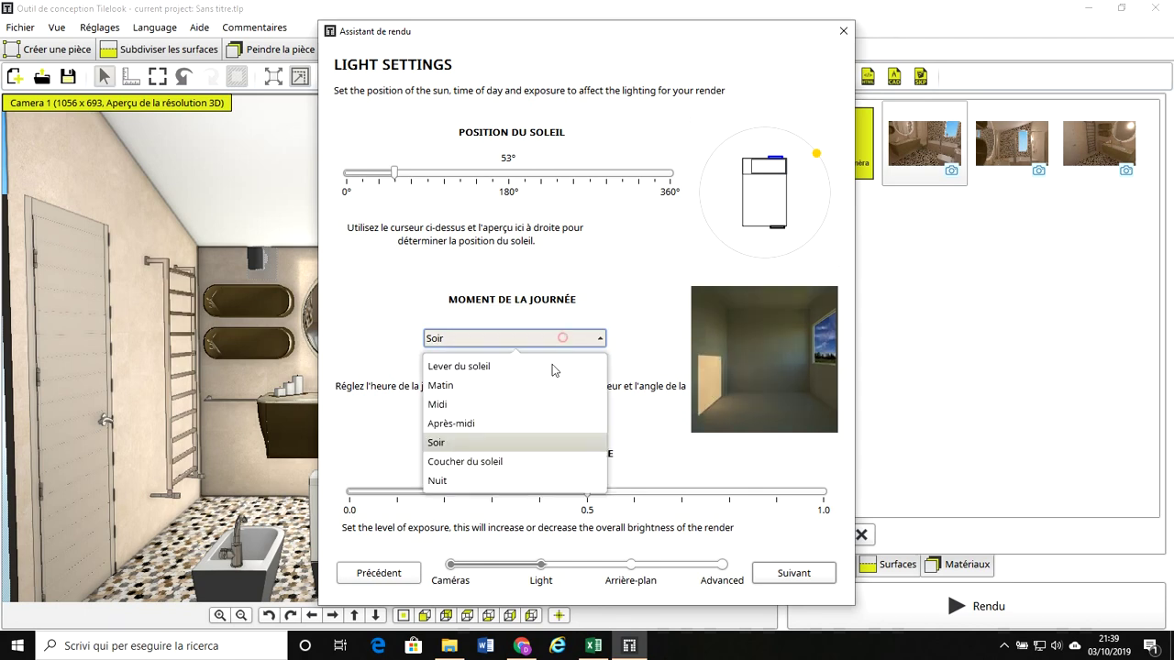
{"action": "left_click", "coordinate": [532, 426]}
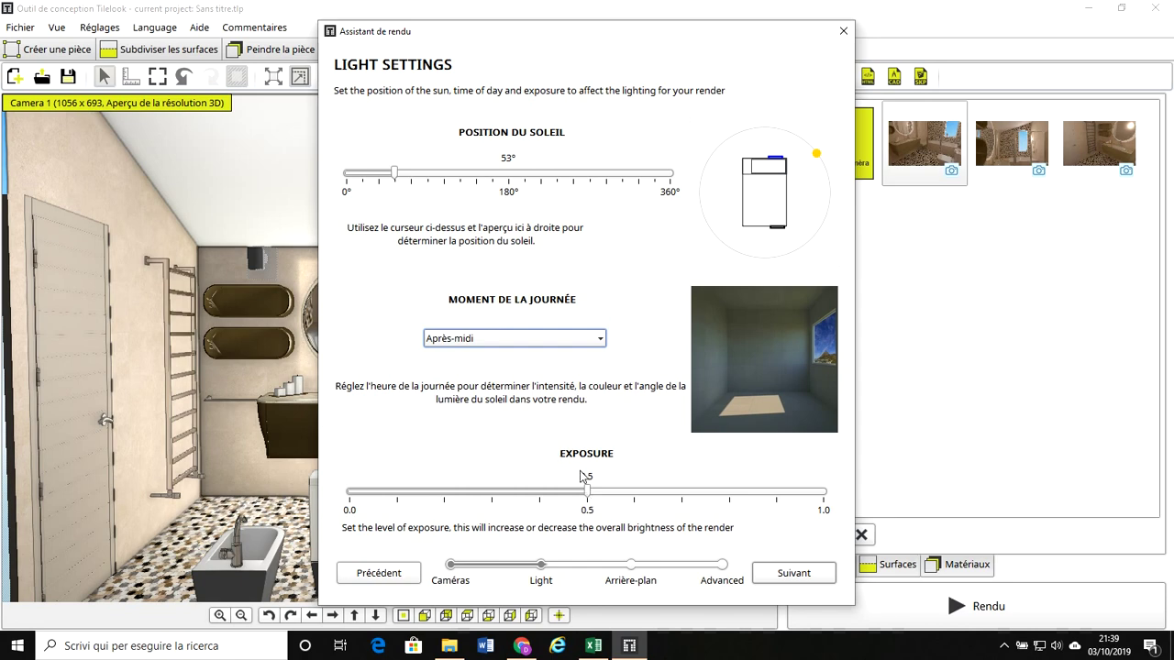
Step: Keep the exposure at 0.5 and view the background settings before leaving the render assistant
{"action": "left_click", "coordinate": [587, 494]}
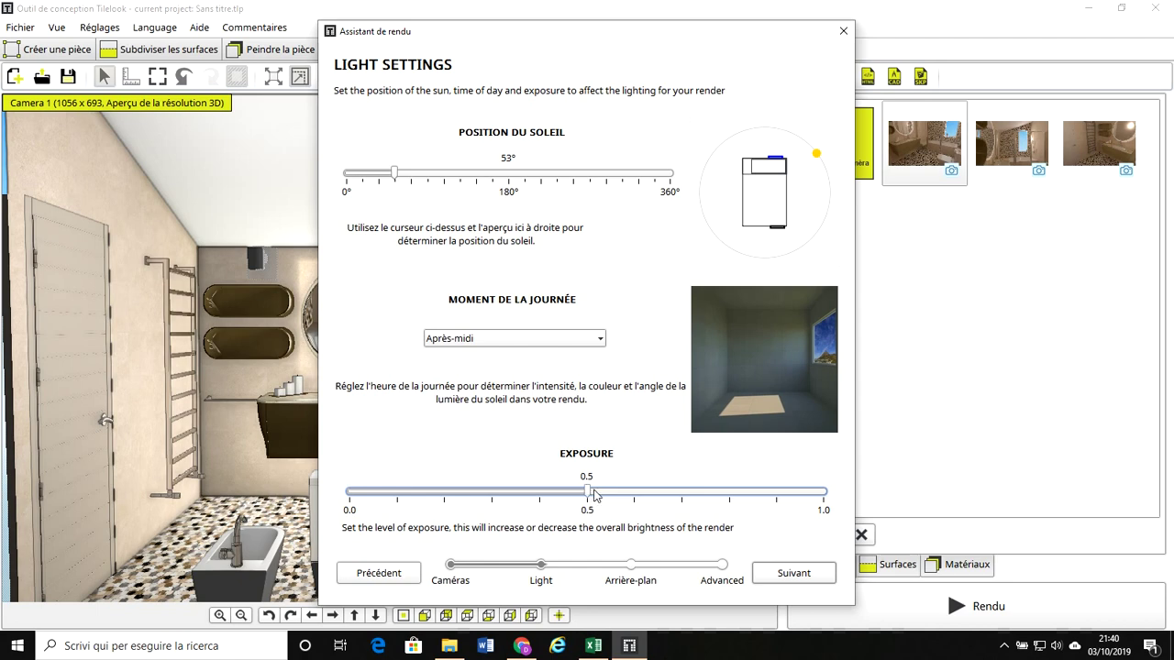
{"action": "left_click", "coordinate": [792, 574]}
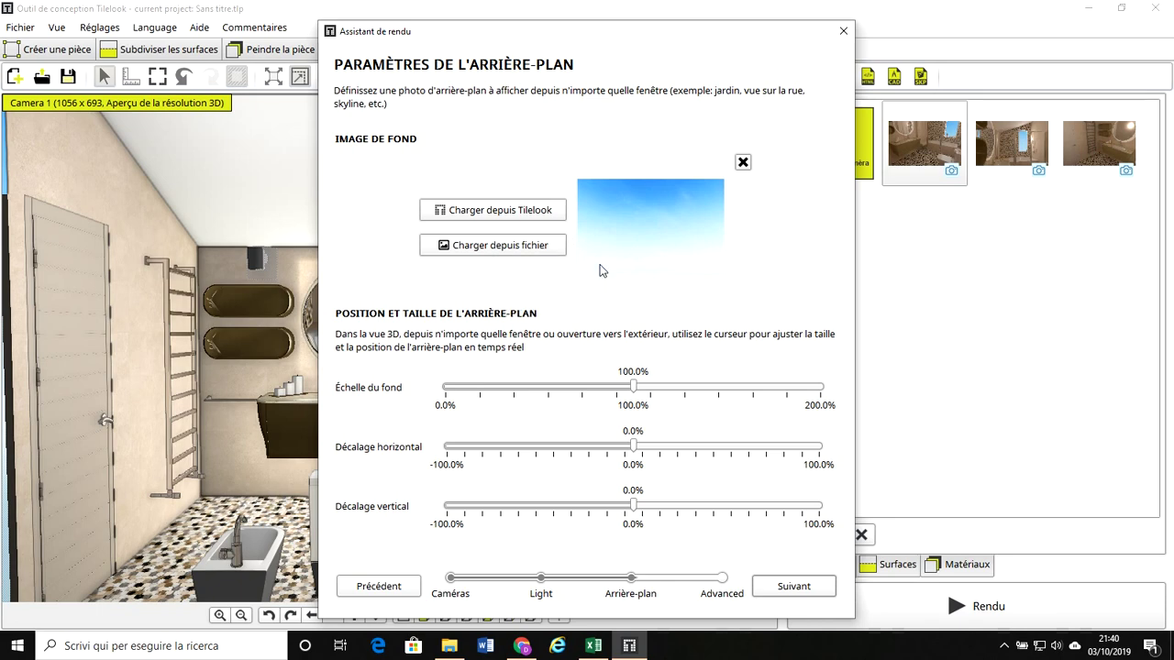
{"action": "left_click", "coordinate": [843, 30]}
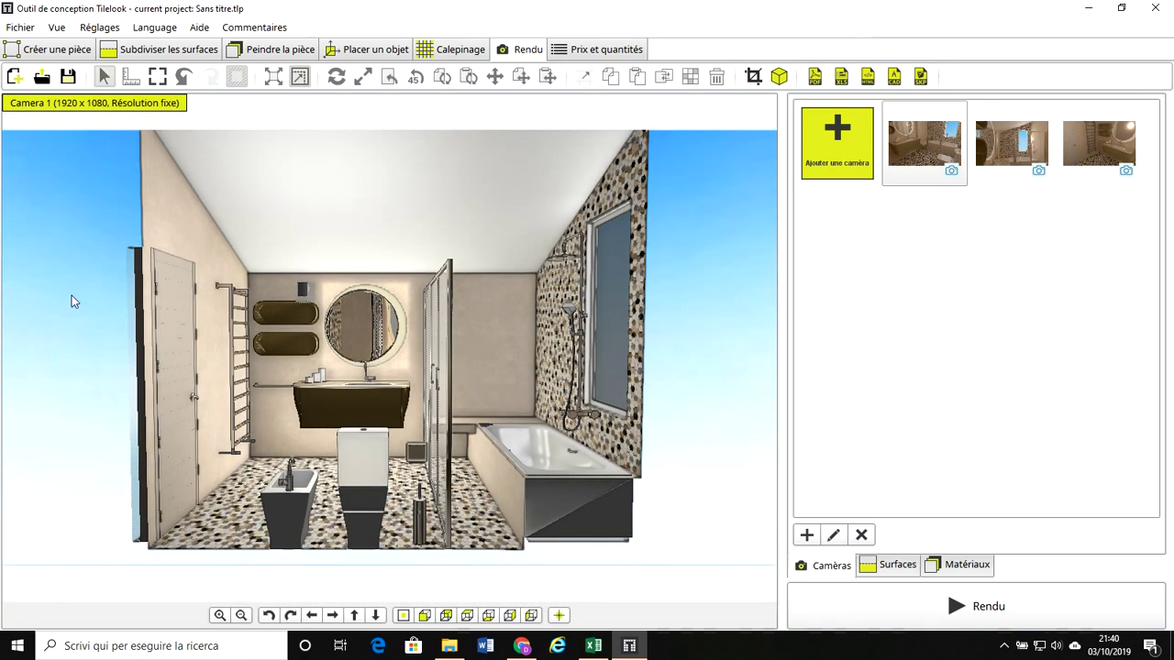
Step: Restart the render assistant with Camera 1 selected and proceed to the background settings, keeping the light settings
{"action": "scroll", "coordinate": [682, 288], "scroll_direction": "down", "scroll_amount": 1}
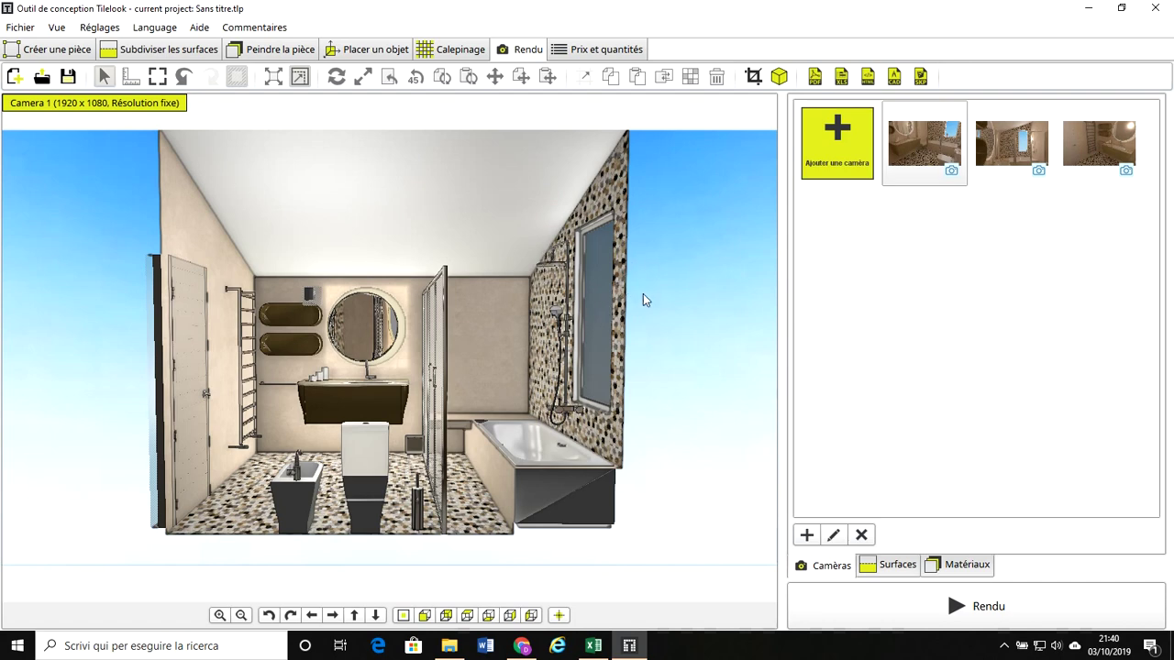
{"action": "scroll", "coordinate": [650, 310], "scroll_direction": "up", "scroll_amount": 1}
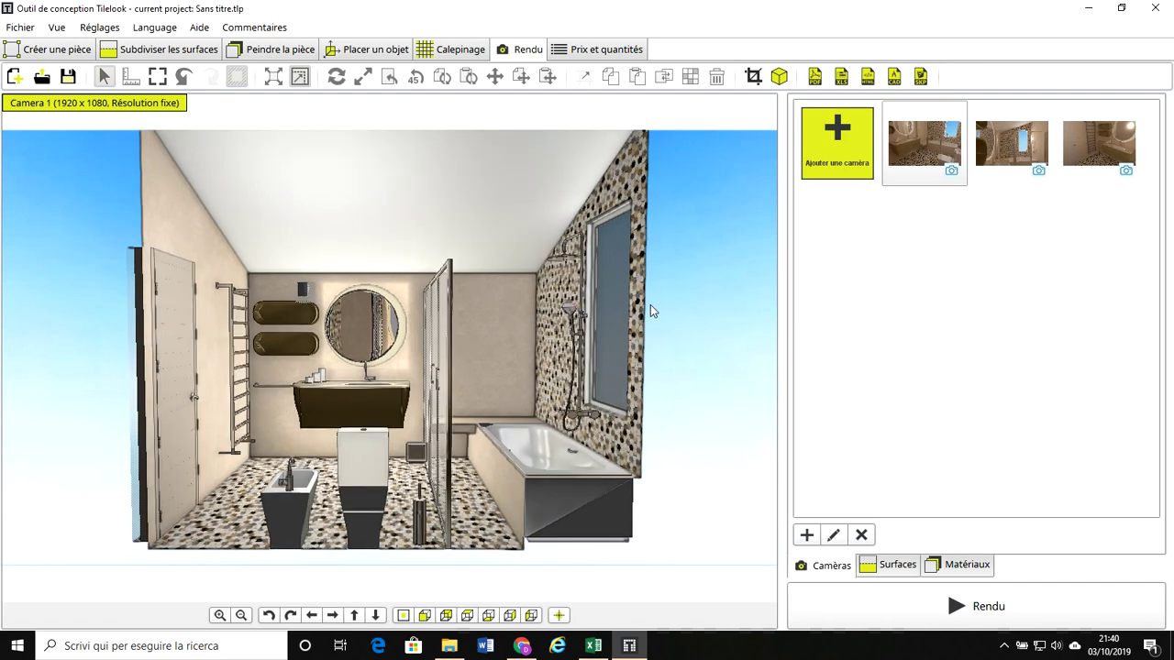
{"action": "scroll", "coordinate": [646, 330], "scroll_direction": "up", "scroll_amount": 2}
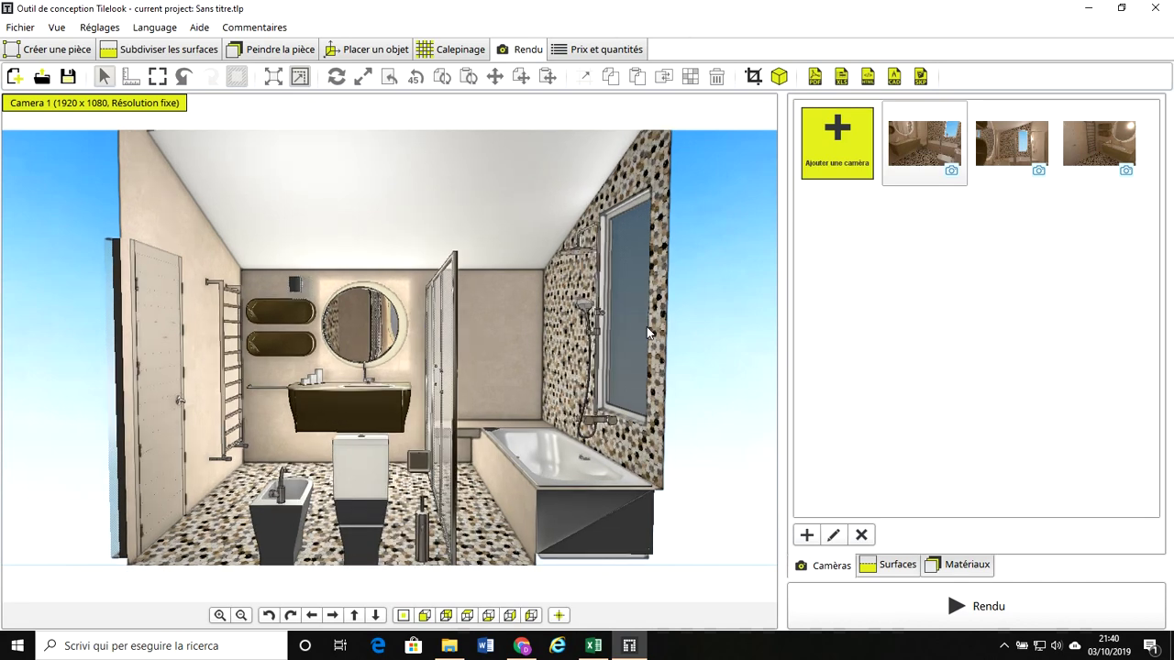
{"action": "left_click", "coordinate": [934, 613]}
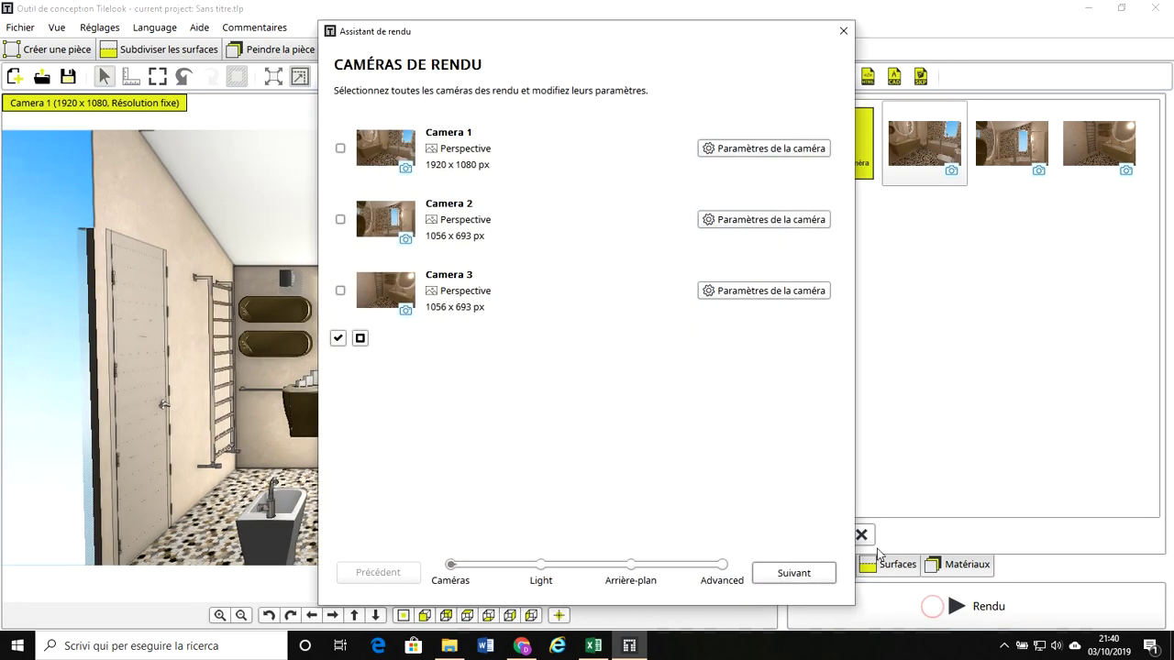
{"action": "left_click", "coordinate": [340, 148]}
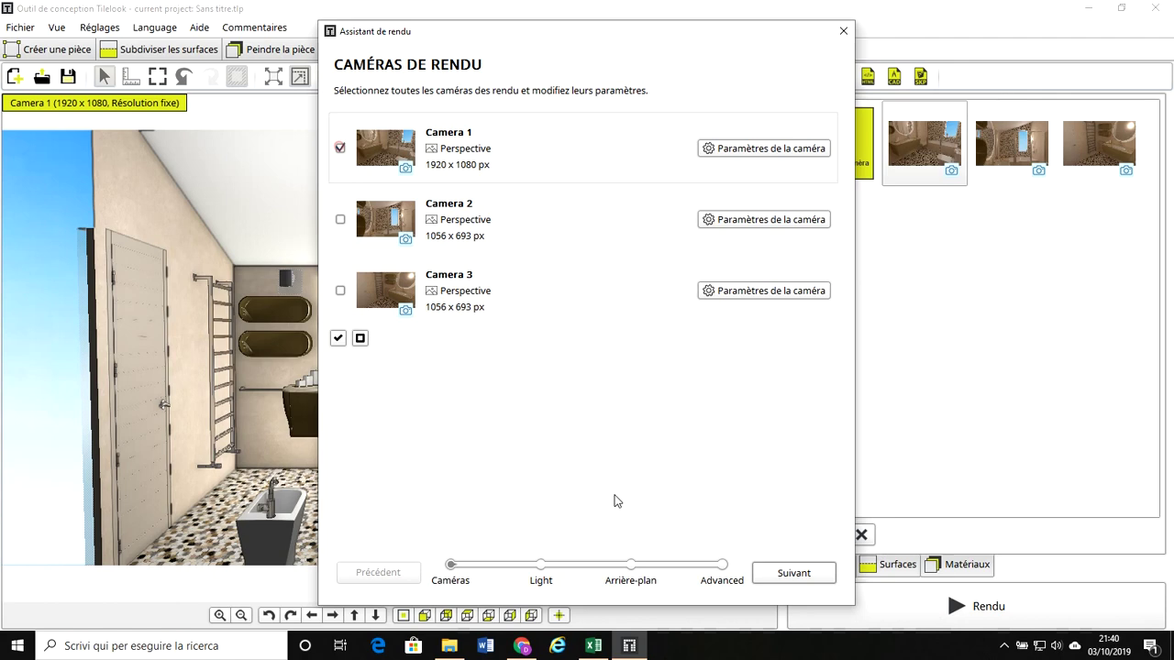
{"action": "left_click", "coordinate": [789, 575]}
{"action": "left_click", "coordinate": [787, 581]}
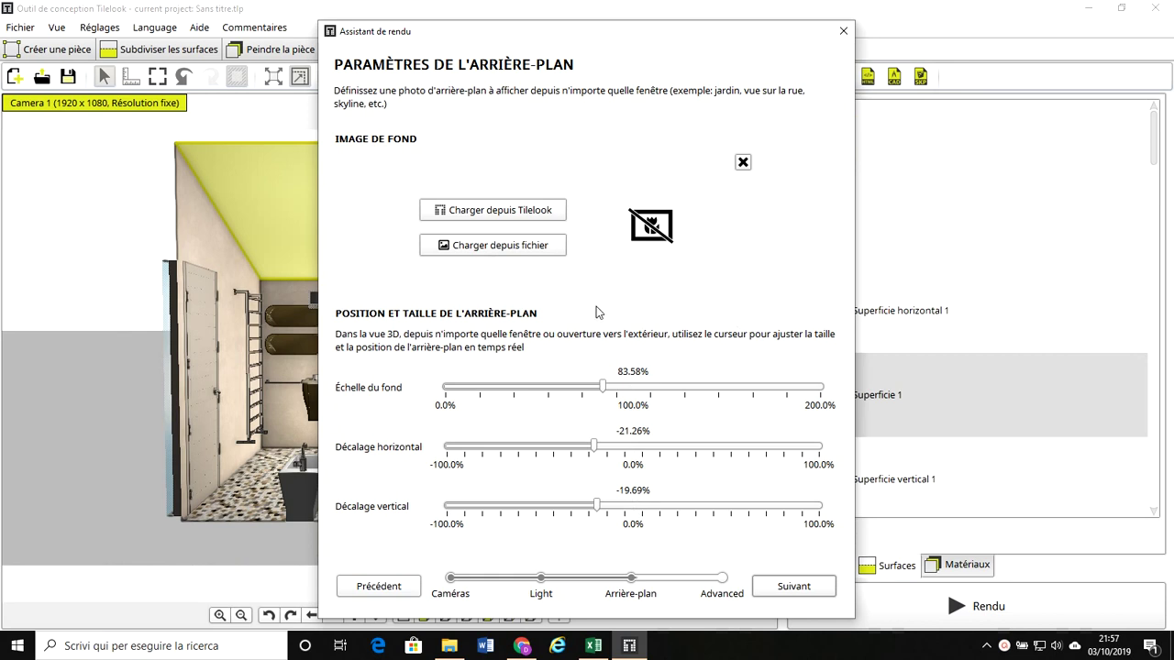
Step: Load the Maratea townscape photo from the Tilelook texture library as the render's background image
{"action": "left_click", "coordinate": [514, 211]}
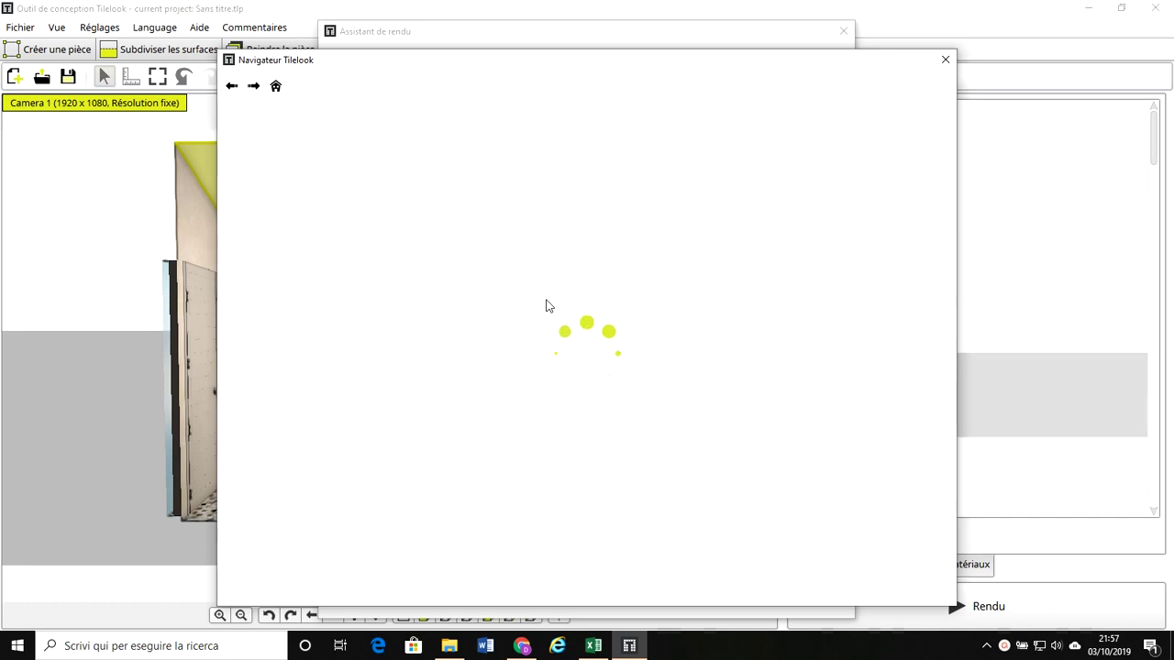
{"action": "left_click_drag", "start_coordinate": [951, 169], "coordinate": [942, 270]}
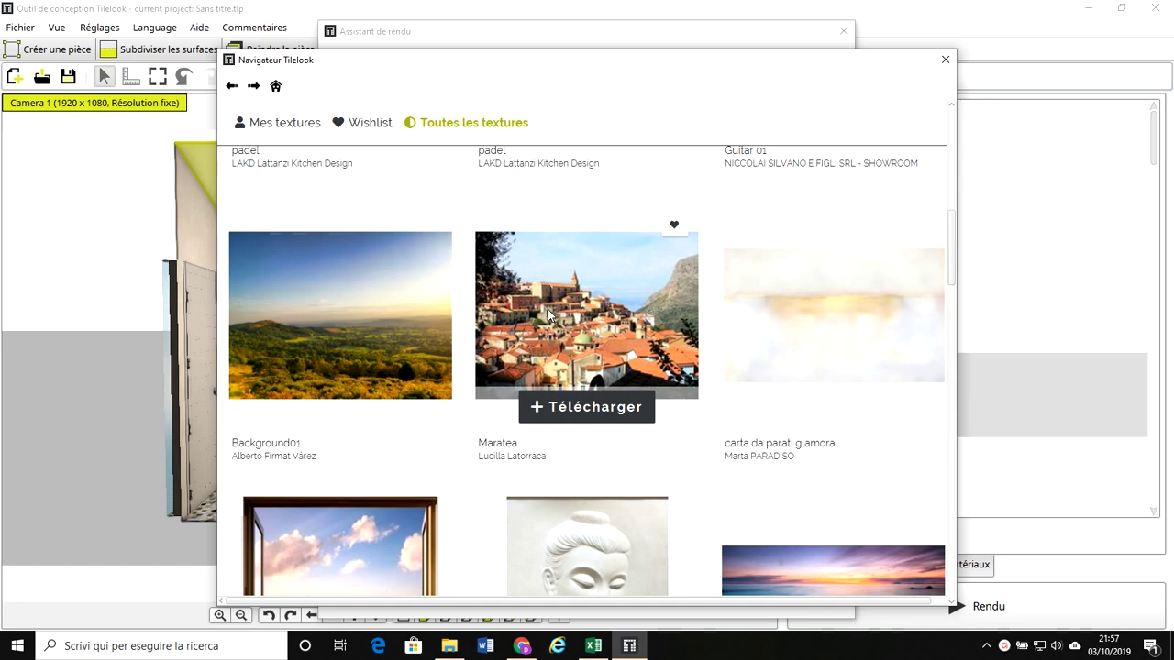
{"action": "left_click", "coordinate": [585, 409]}
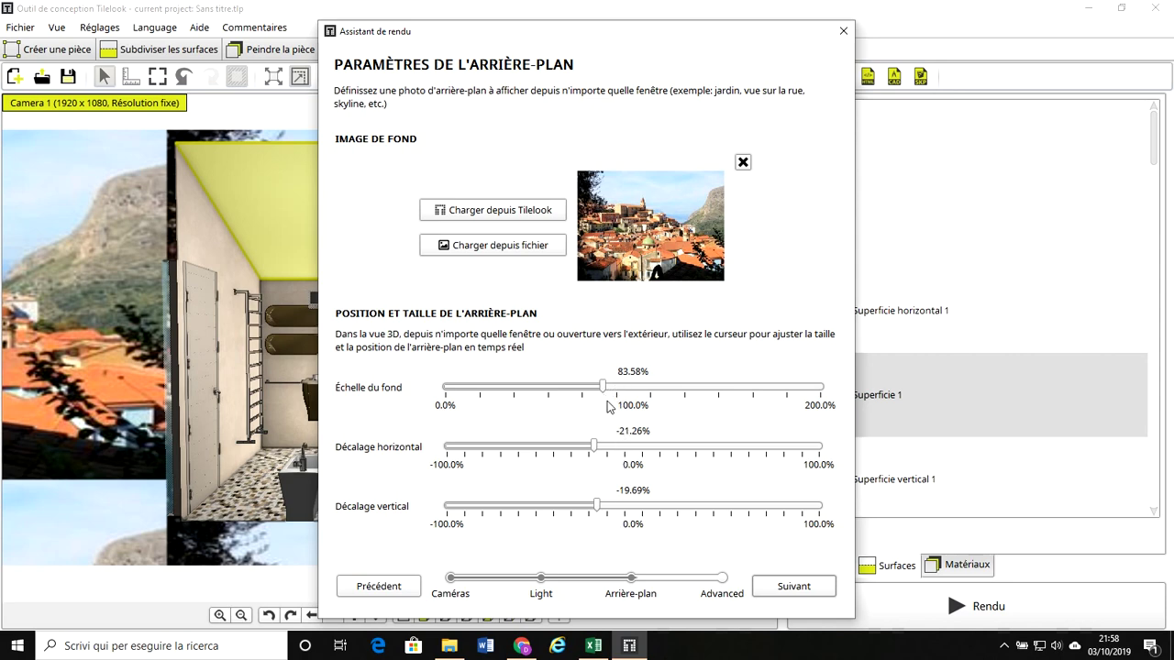
Step: Set the background image's scale to 74.22%, horizontal offset to -22.05% and vertical offset to -14.57%
{"action": "left_click_drag", "start_coordinate": [602, 386], "coordinate": [602, 388]}
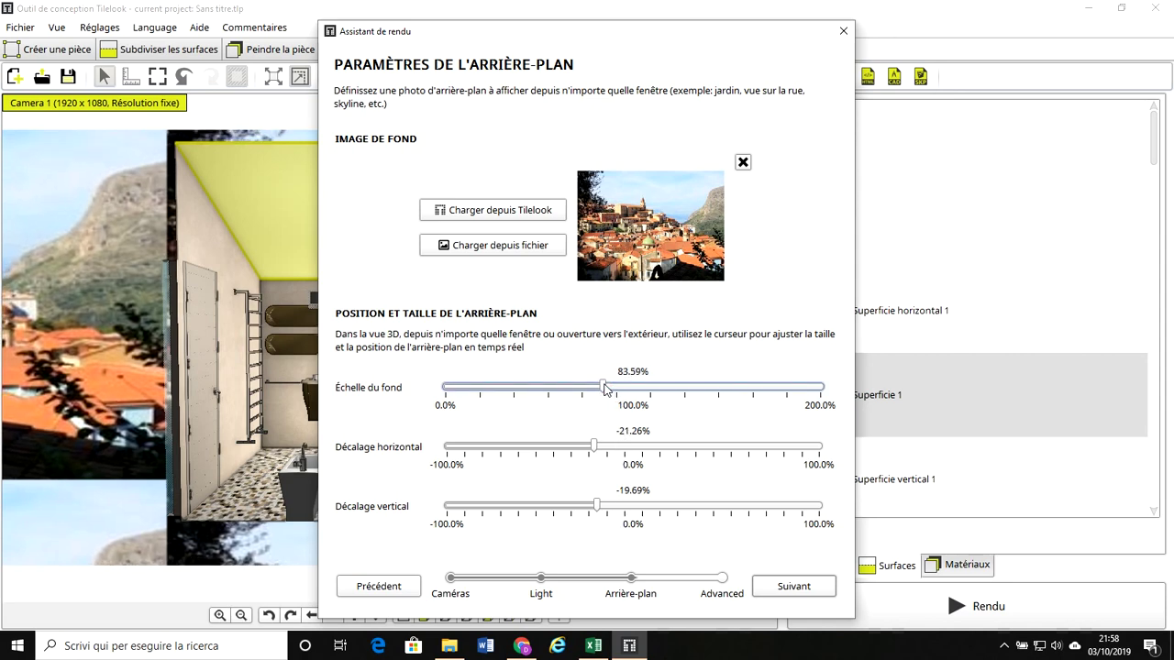
{"action": "left_click_drag", "start_coordinate": [658, 35], "coordinate": [328, 82]}
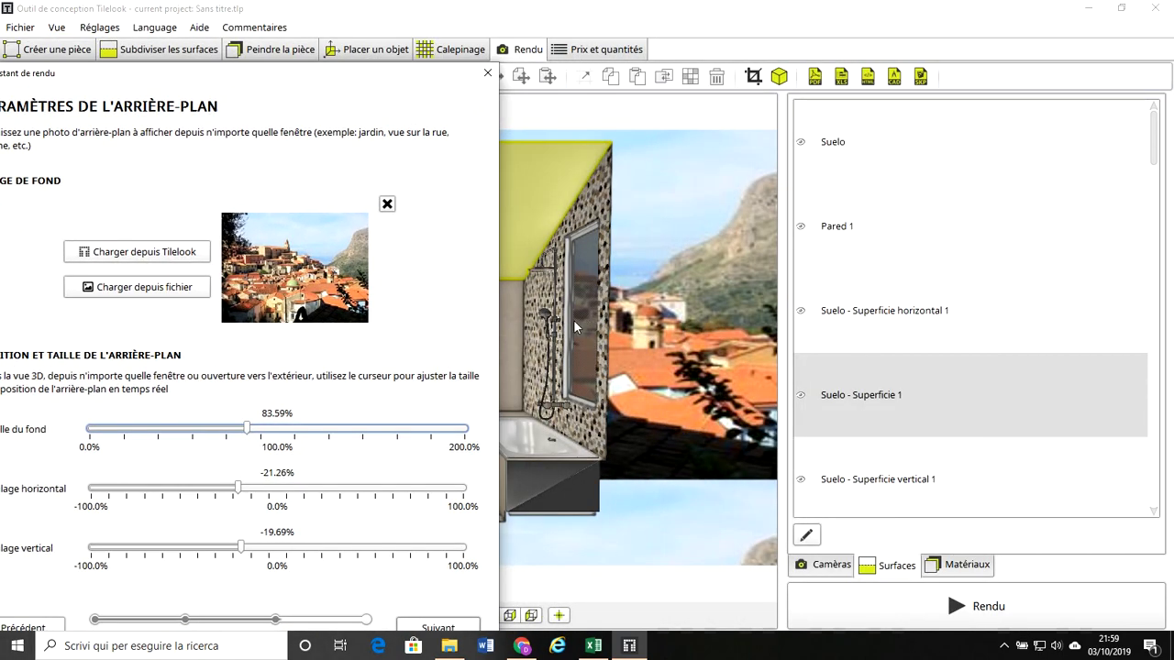
{"action": "left_click_drag", "start_coordinate": [238, 490], "coordinate": [249, 488]}
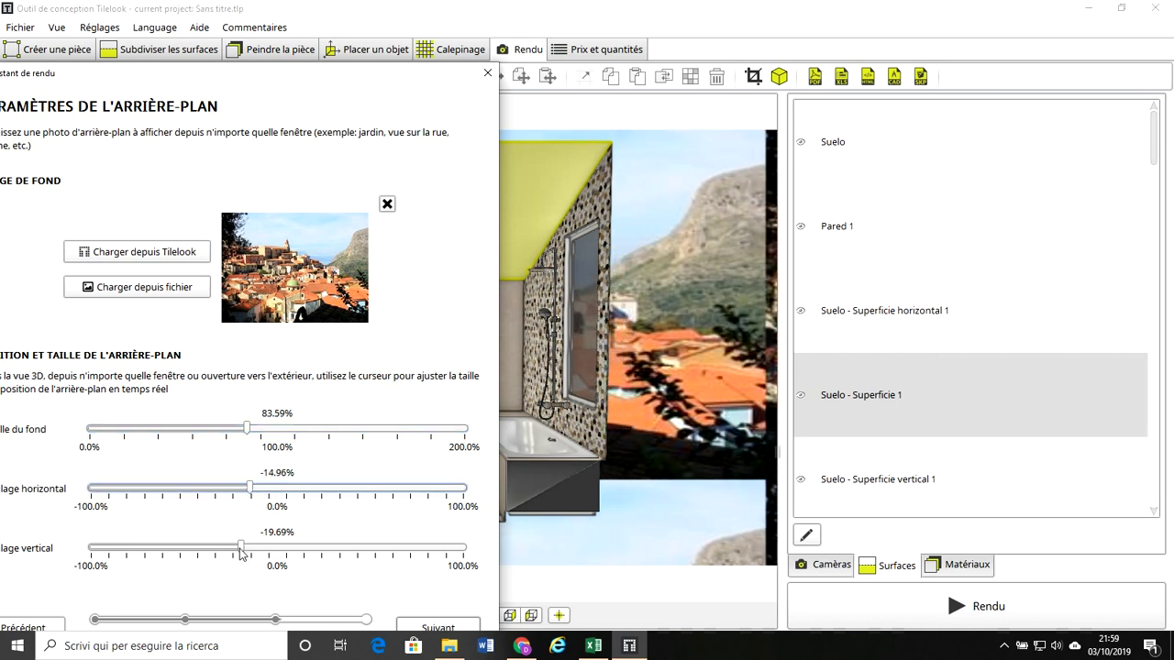
{"action": "left_click_drag", "start_coordinate": [240, 551], "coordinate": [251, 550]}
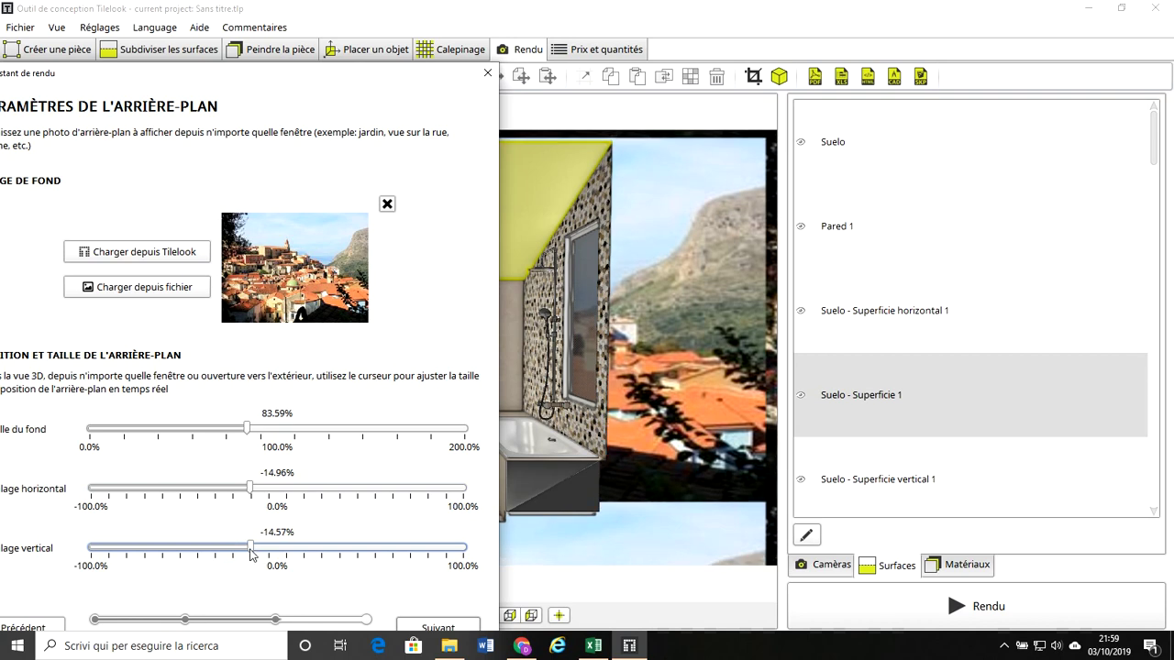
{"action": "left_click_drag", "start_coordinate": [253, 495], "coordinate": [242, 492]}
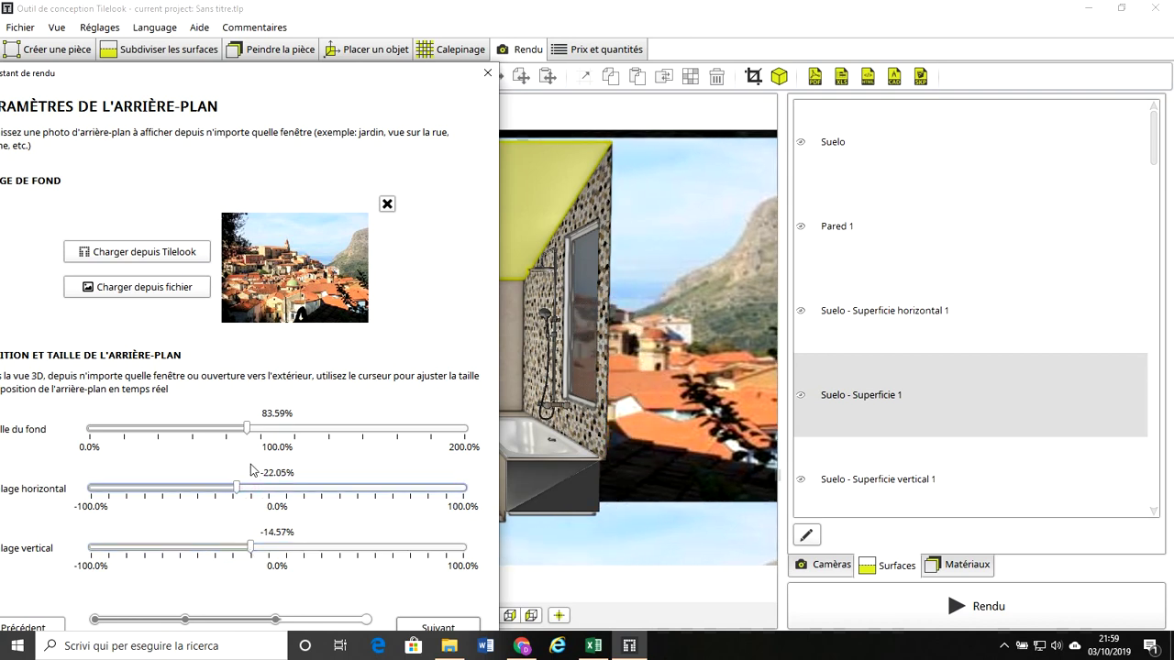
{"action": "left_click_drag", "start_coordinate": [245, 431], "coordinate": [227, 434]}
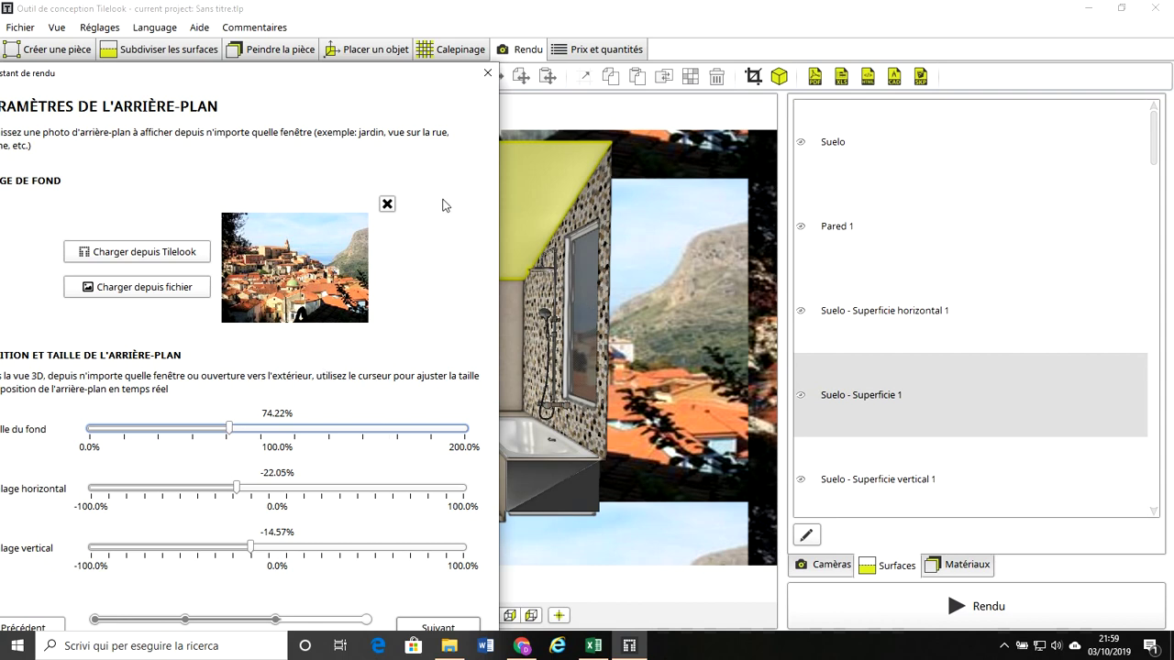
{"action": "left_click_drag", "start_coordinate": [438, 86], "coordinate": [557, 46]}
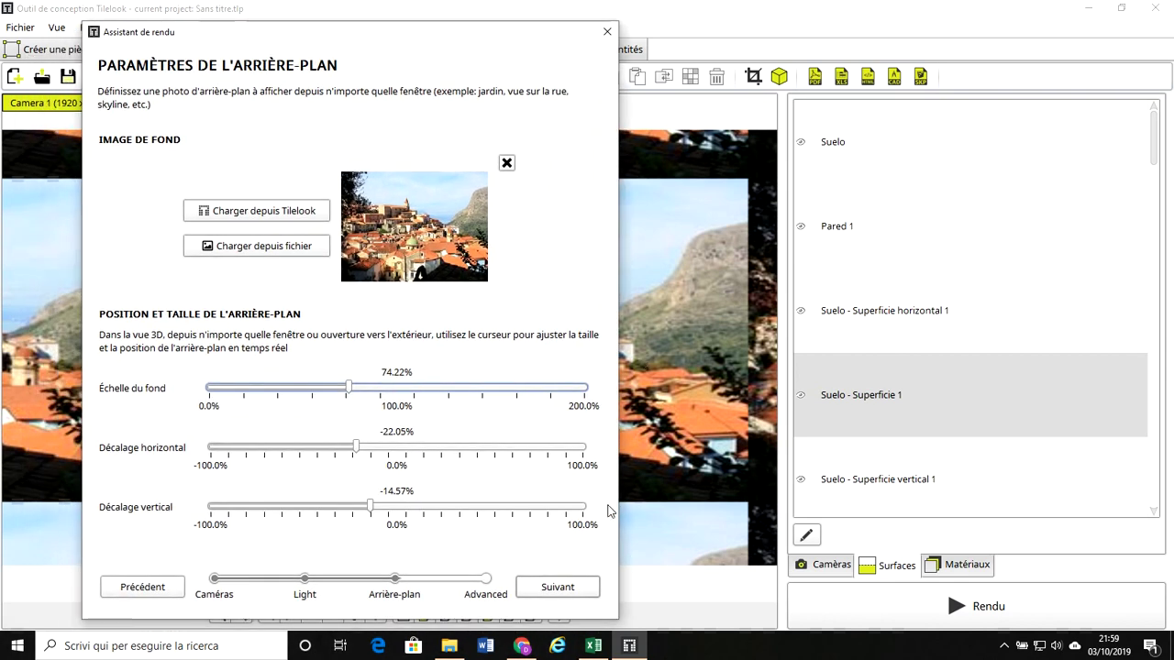
Step: Start the Camera 1 render with the new background and cancel it
{"action": "left_click", "coordinate": [565, 588]}
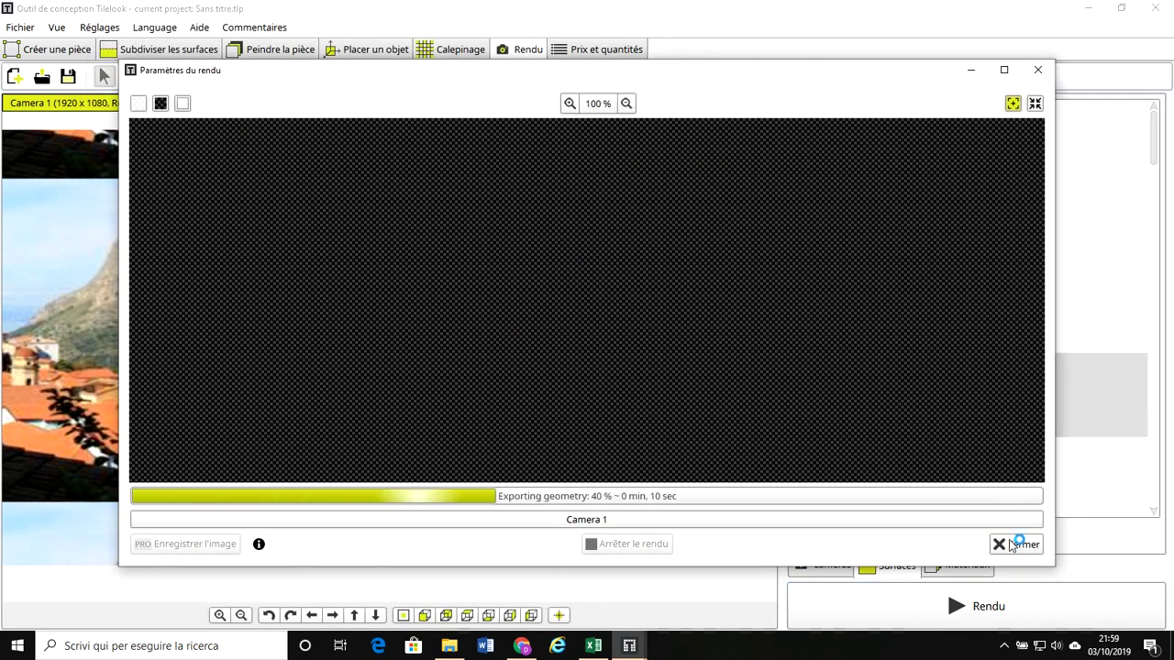
{"action": "left_click", "coordinate": [1014, 545]}
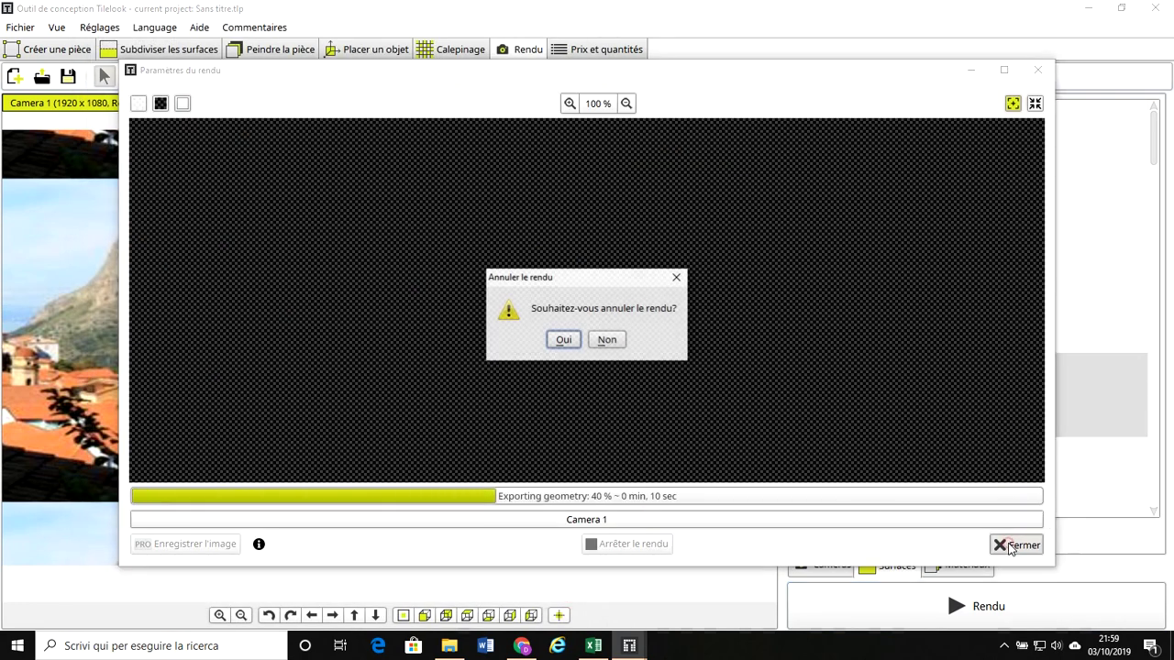
{"action": "left_click", "coordinate": [563, 341]}
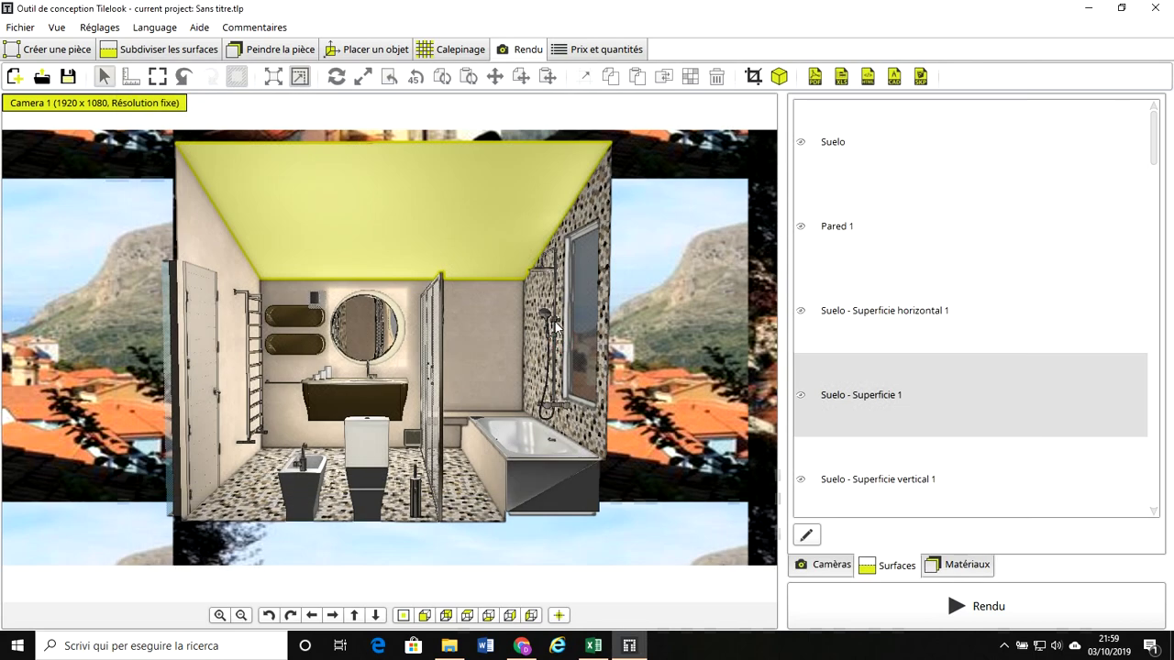
Step: Select the diffuser of the TUBE lamp beside the mirror wall to locate its diffusor material
{"action": "scroll", "coordinate": [437, 337], "scroll_direction": "up", "scroll_amount": 5}
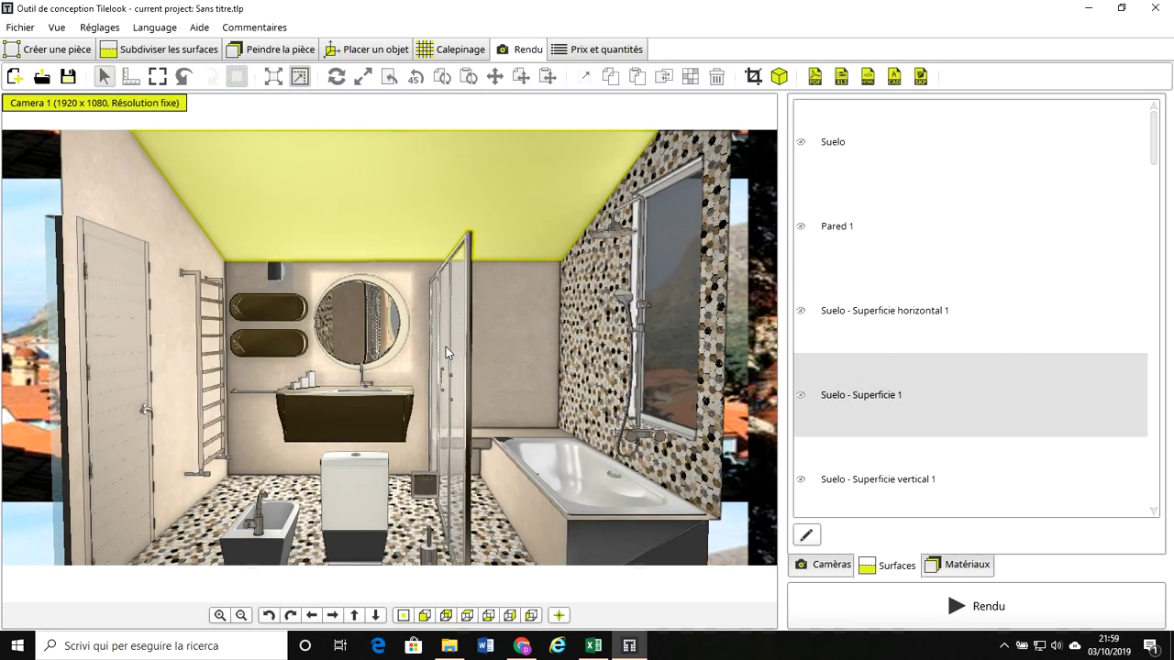
{"action": "scroll", "coordinate": [445, 347], "scroll_direction": "up", "scroll_amount": 2}
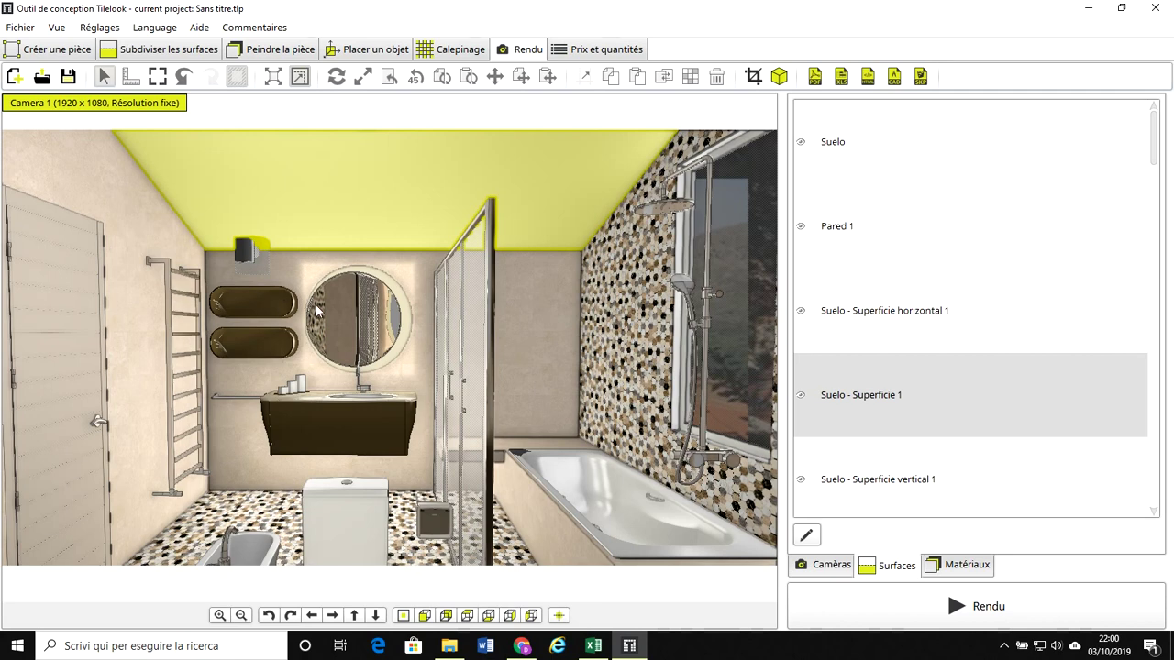
{"action": "left_click", "coordinate": [252, 257]}
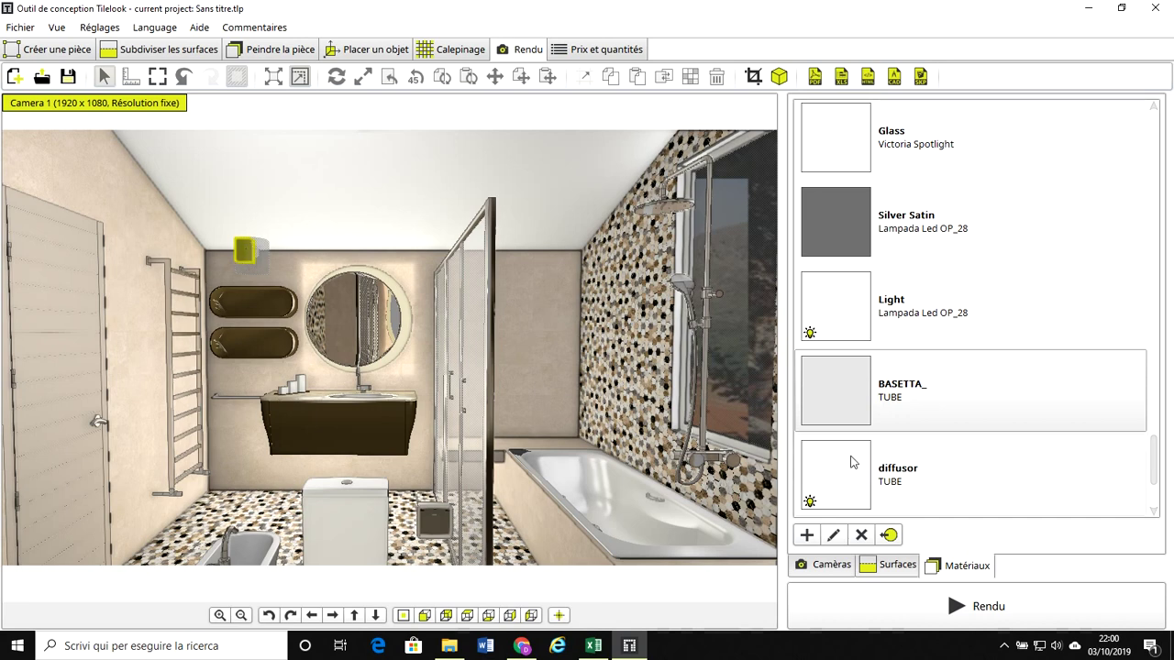
{"action": "left_click", "coordinate": [279, 268]}
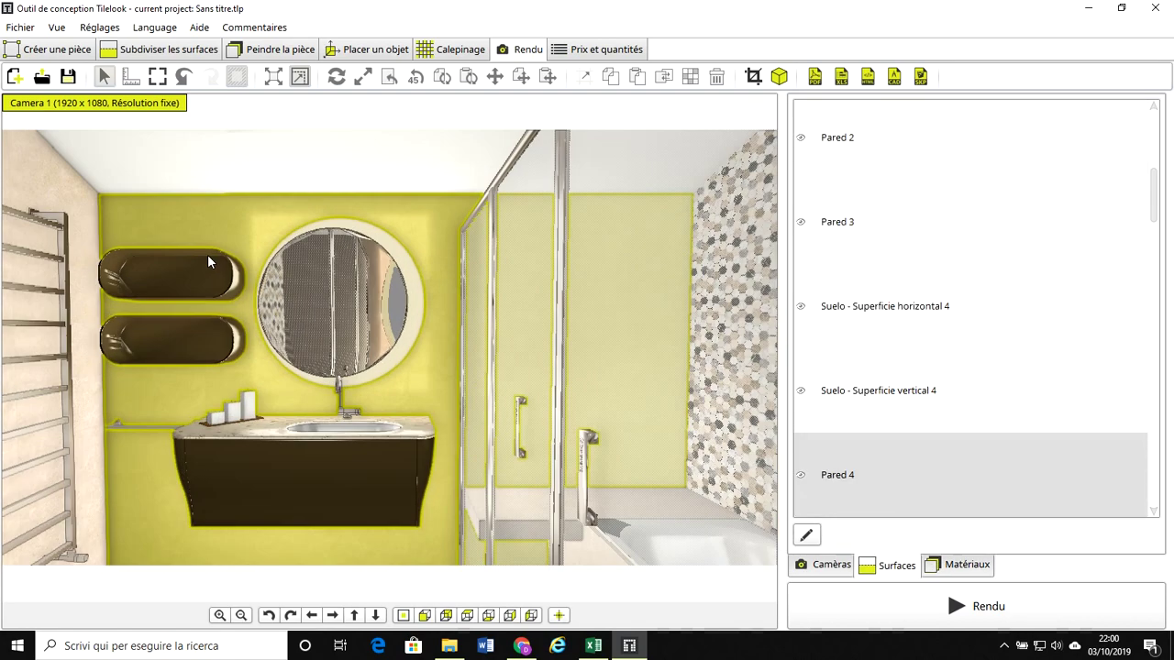
{"action": "scroll", "coordinate": [208, 255], "scroll_direction": "down", "scroll_amount": 3}
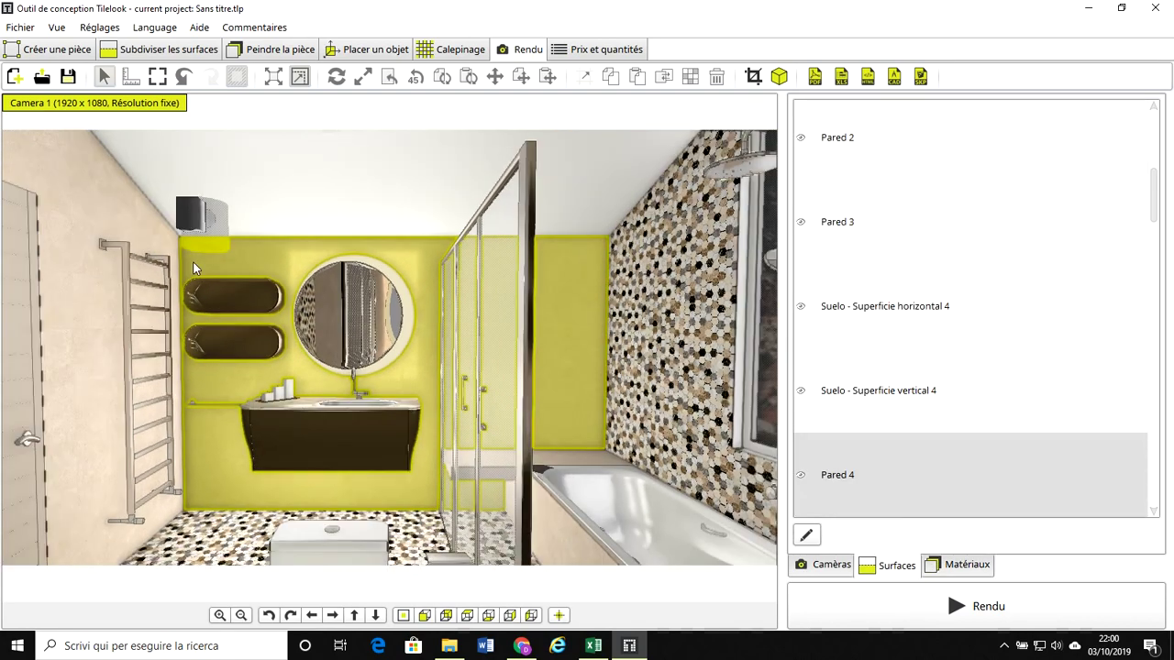
{"action": "scroll", "coordinate": [184, 246], "scroll_direction": "up", "scroll_amount": 5}
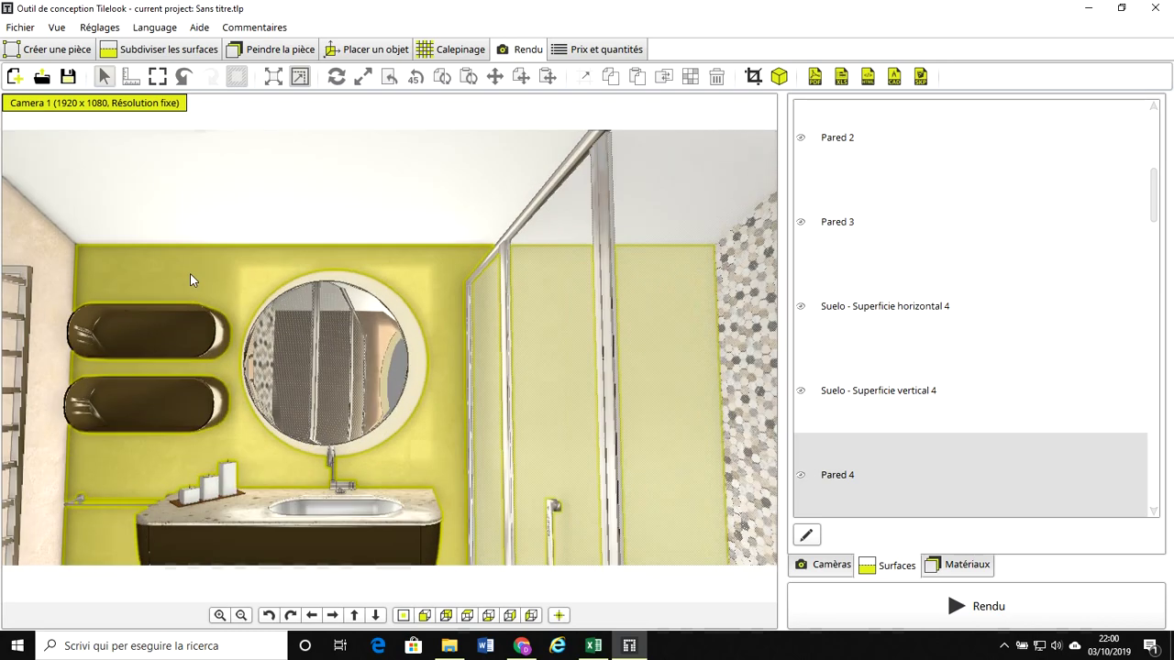
{"action": "scroll", "coordinate": [187, 275], "scroll_direction": "down", "scroll_amount": 3}
{"action": "scroll", "coordinate": [186, 275], "scroll_direction": "up", "scroll_amount": 3}
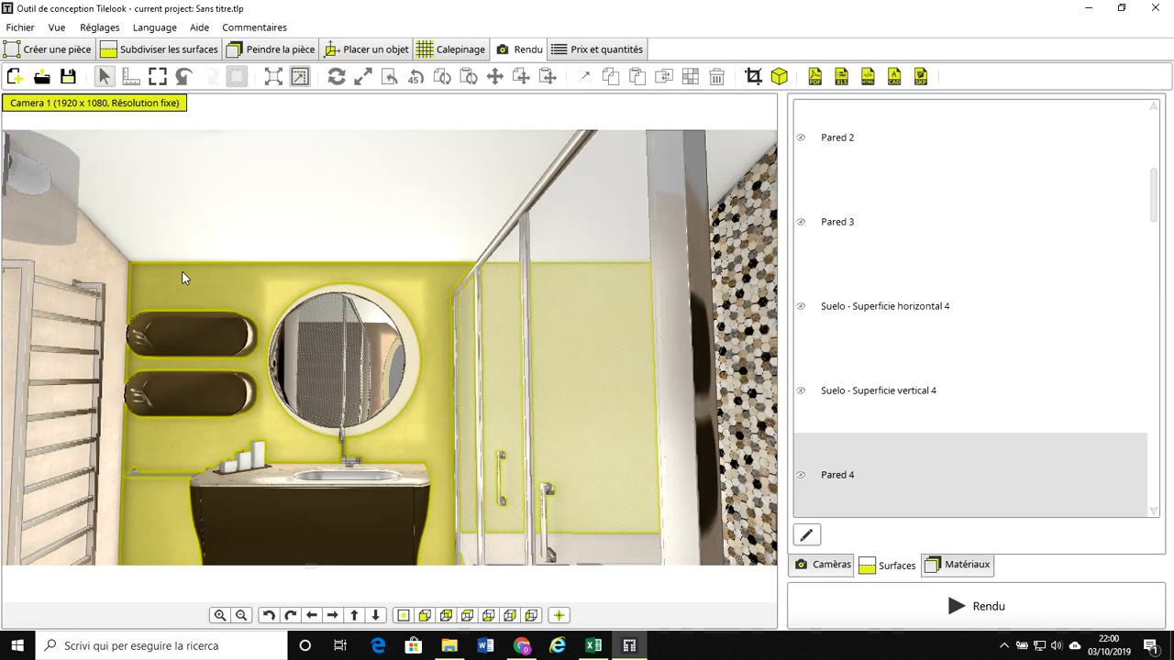
{"action": "left_click", "coordinate": [40, 184]}
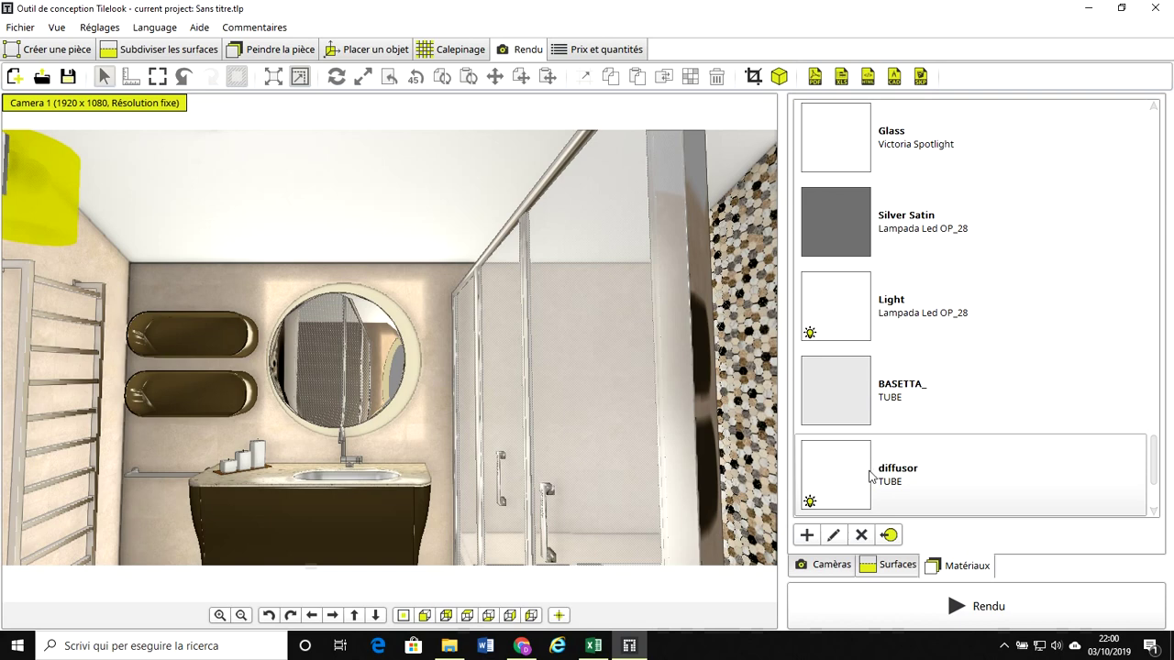
{"action": "scroll", "coordinate": [869, 474], "scroll_direction": "down", "scroll_amount": 2}
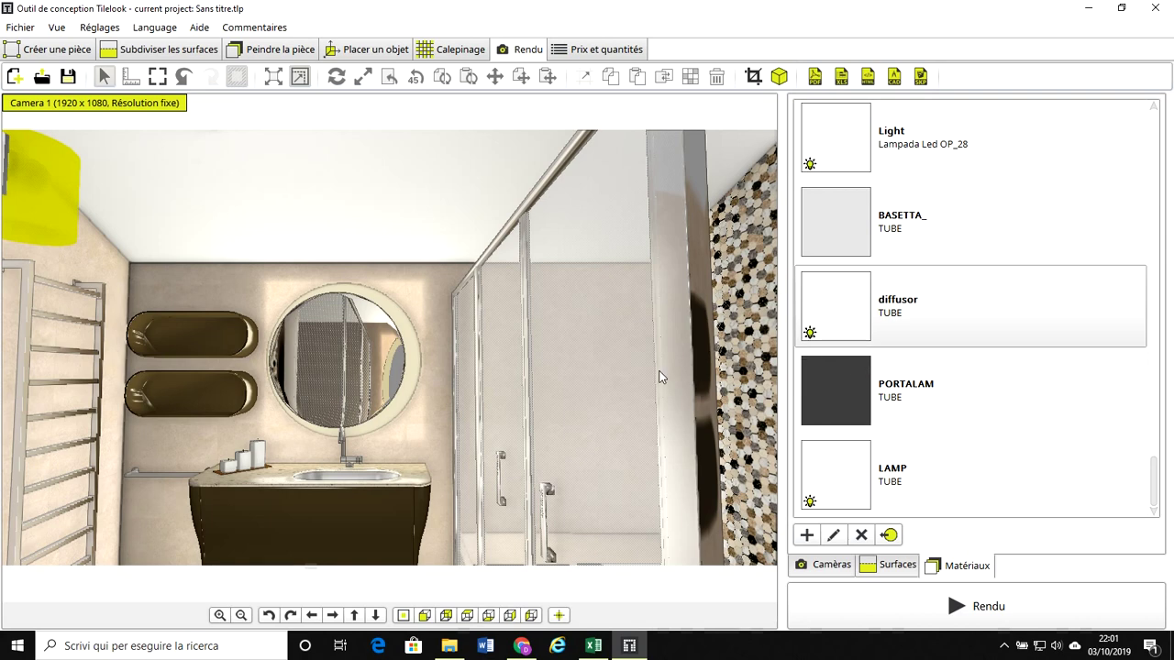
{"action": "scroll", "coordinate": [645, 377], "scroll_direction": "down", "scroll_amount": 3}
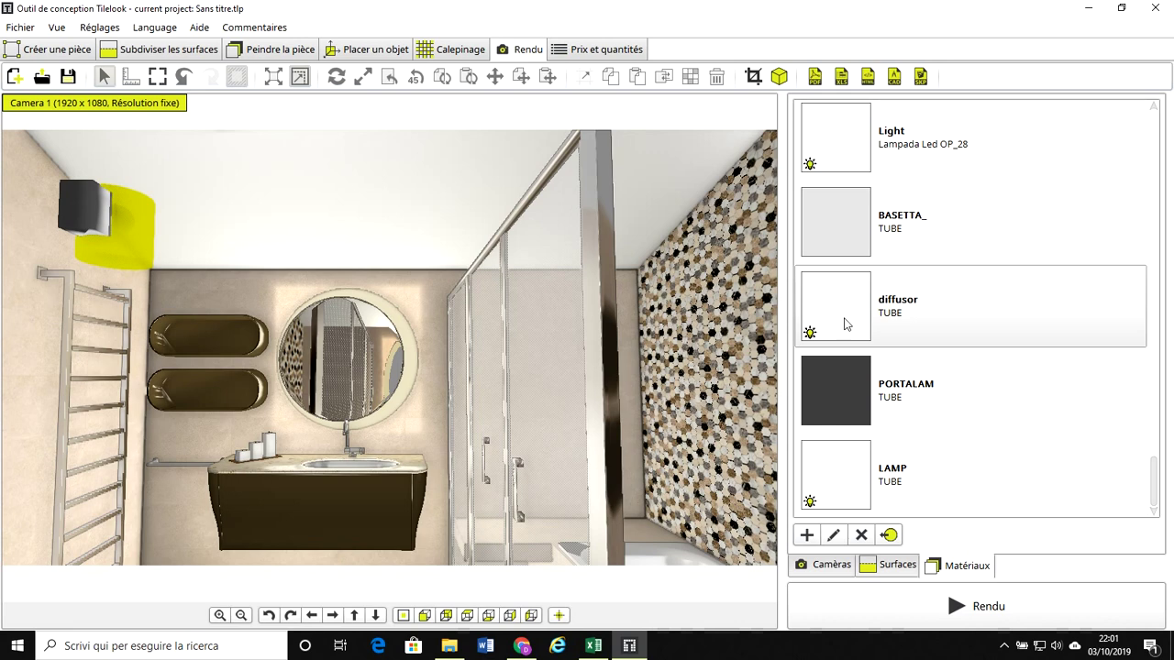
Step: View the existing Camera 1 render from the camera list and close it
{"action": "left_click", "coordinate": [829, 566]}
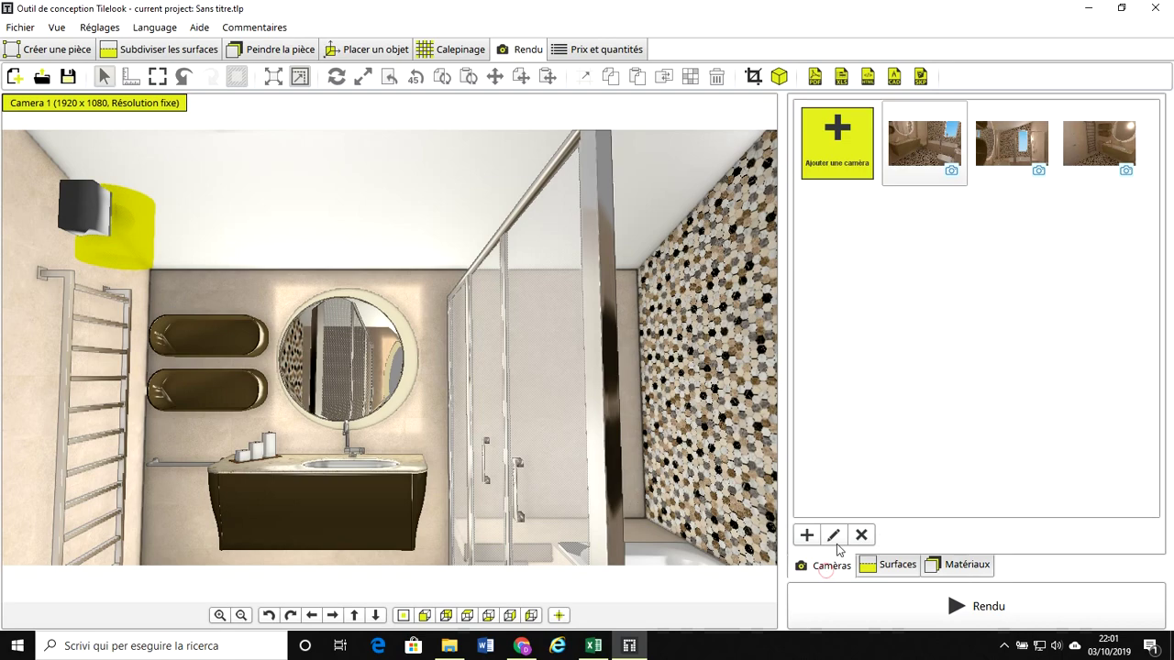
{"action": "left_click", "coordinate": [922, 154]}
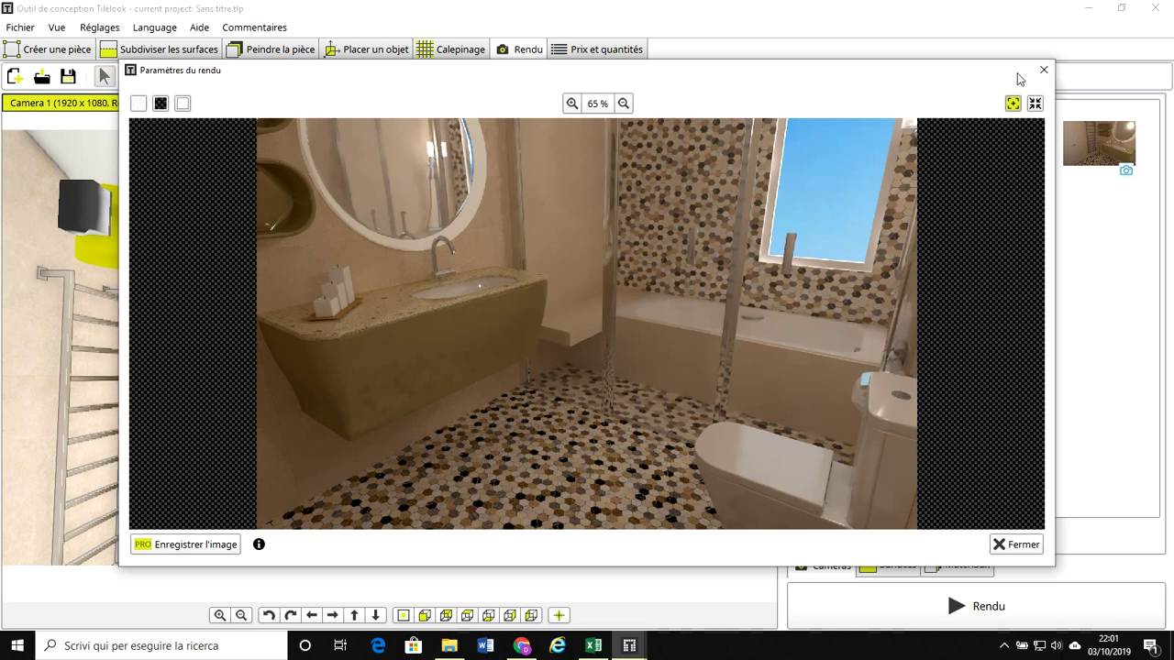
{"action": "left_click", "coordinate": [1043, 72]}
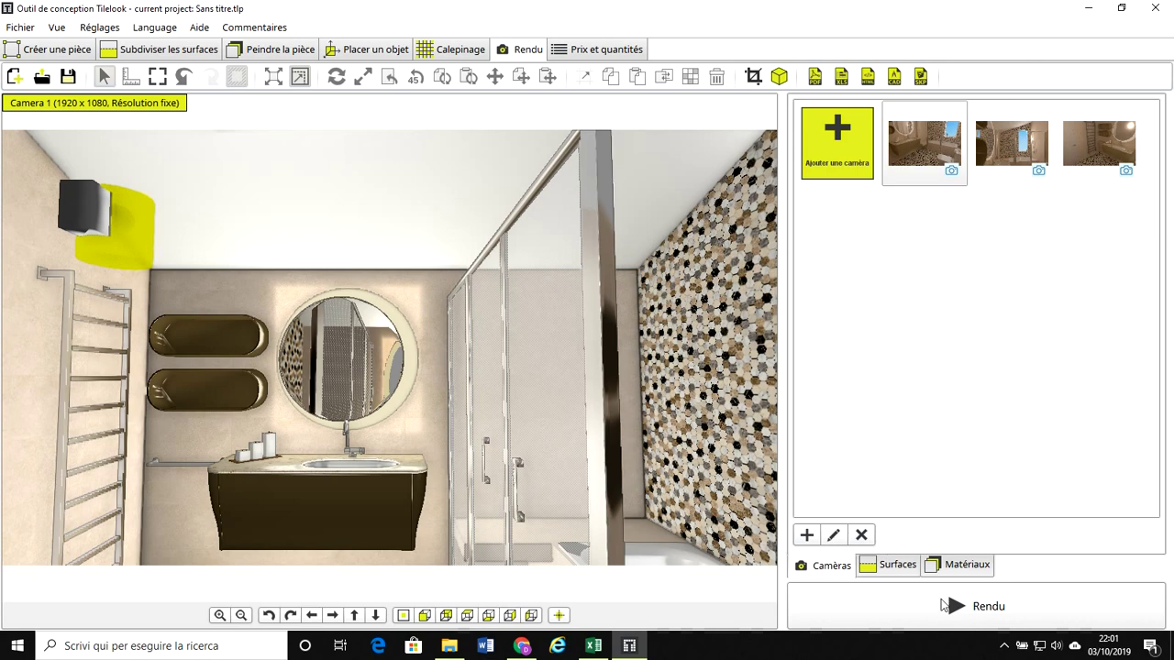
Step: Open the light emission settings of the TUBE lamp's diffusor material
{"action": "left_click", "coordinate": [958, 567]}
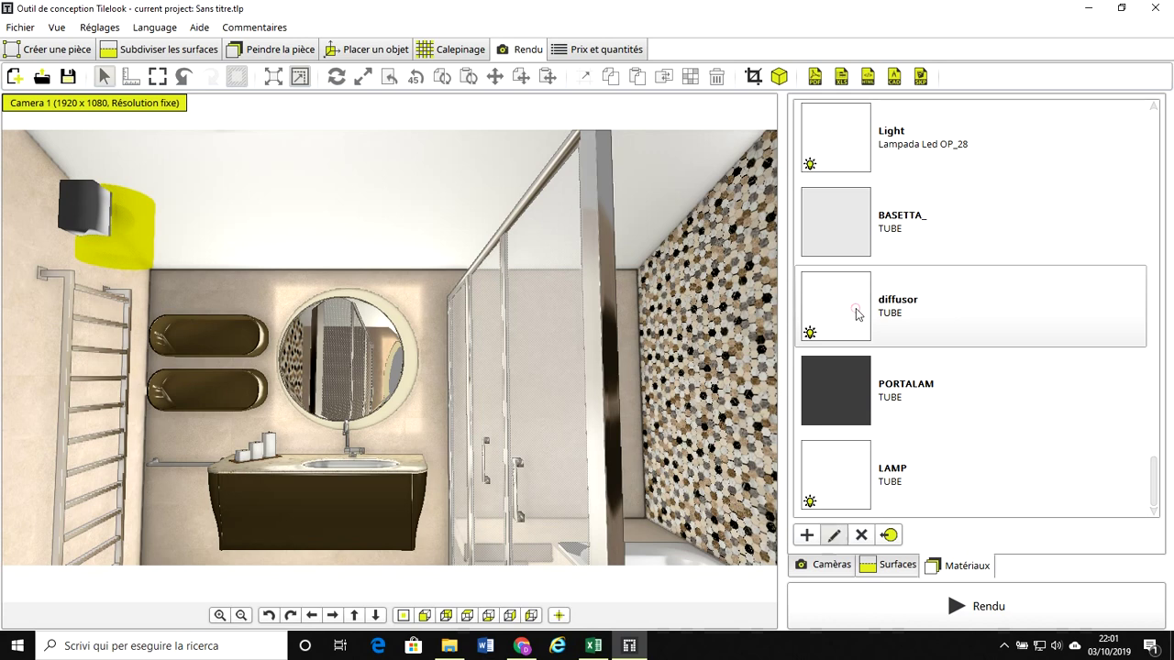
{"action": "double_click", "coordinate": [855, 314]}
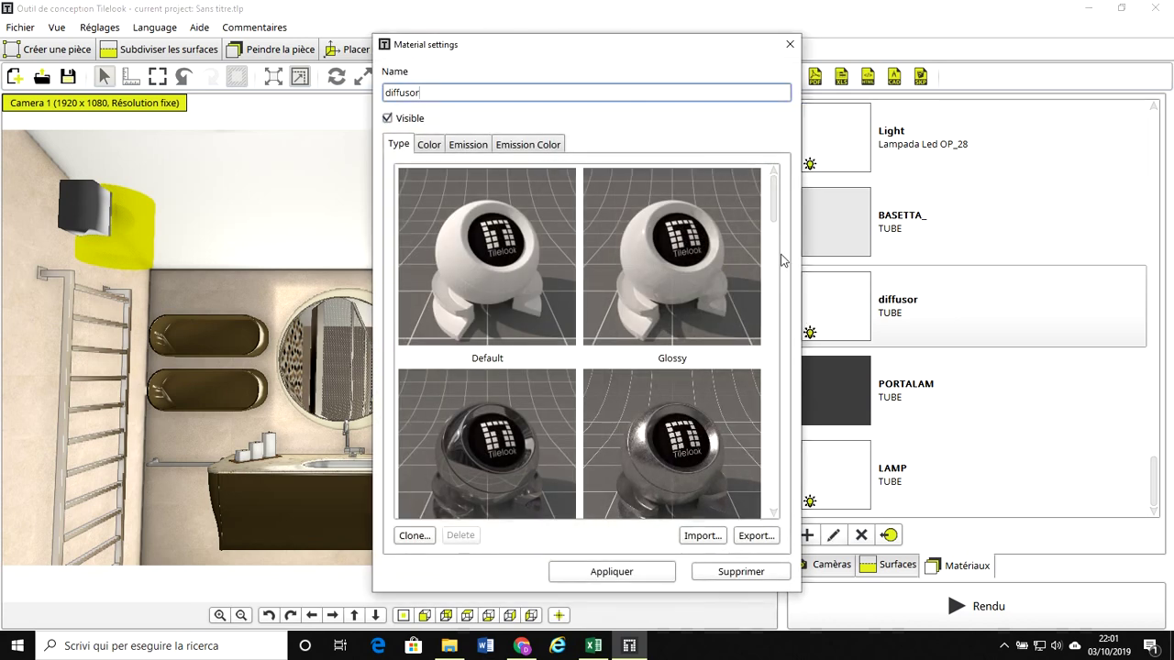
{"action": "left_click", "coordinate": [468, 146]}
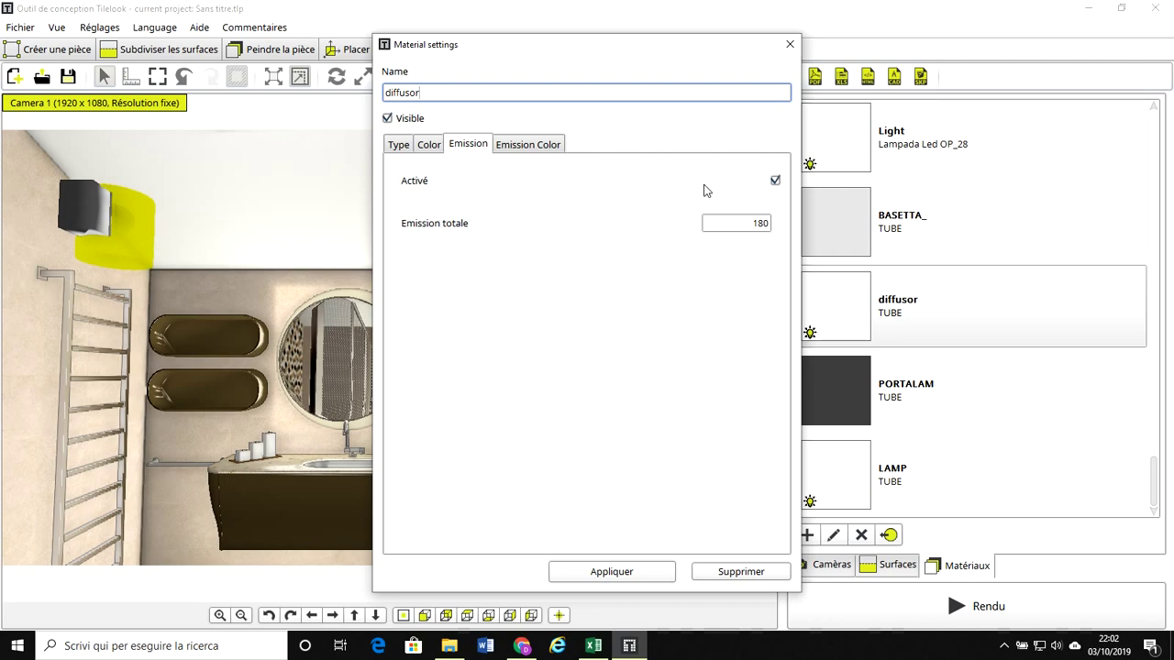
Step: Toggle the diffusor material's light emission off and back on
{"action": "left_click", "coordinate": [775, 183]}
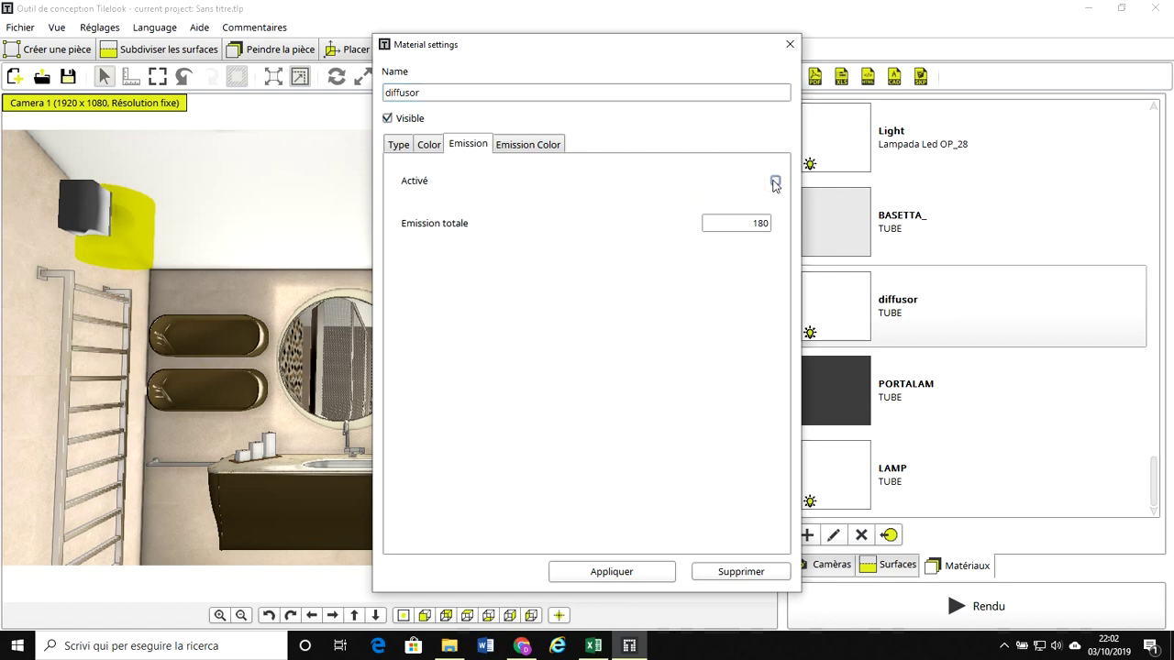
{"action": "left_click", "coordinate": [775, 182]}
{"action": "left_click", "coordinate": [775, 183]}
{"action": "left_click", "coordinate": [775, 181]}
Step: Set the diffusor material's emission colour to pale yellow F9F7D7 and apply it
{"action": "left_click", "coordinate": [533, 146]}
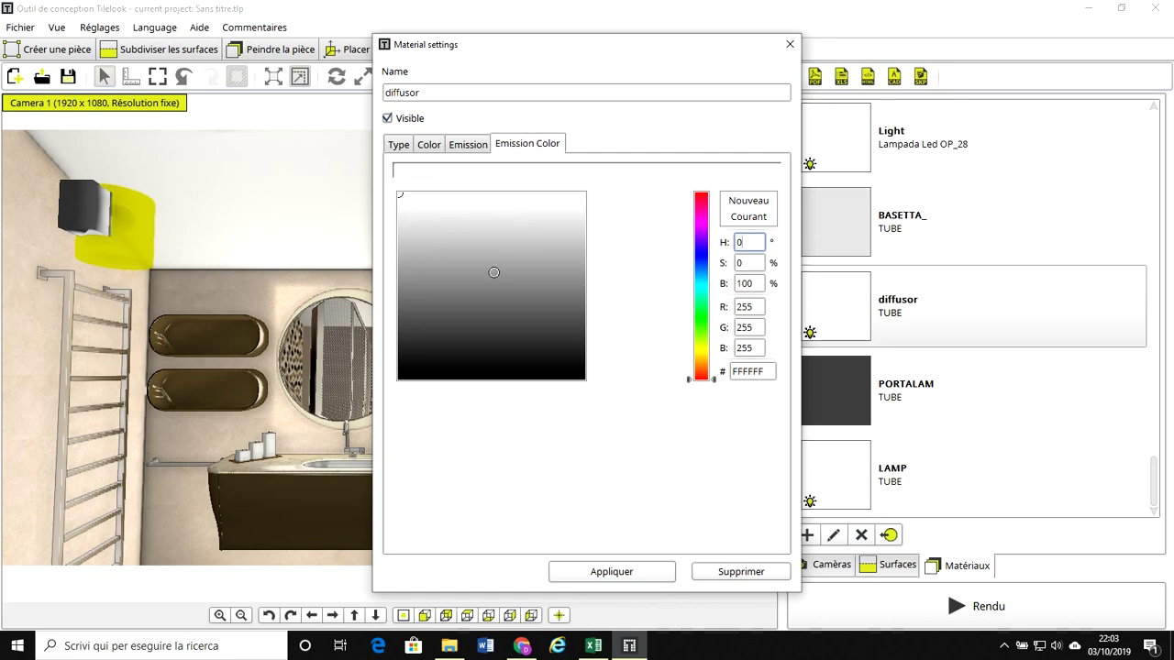
{"action": "left_click", "coordinate": [707, 349]}
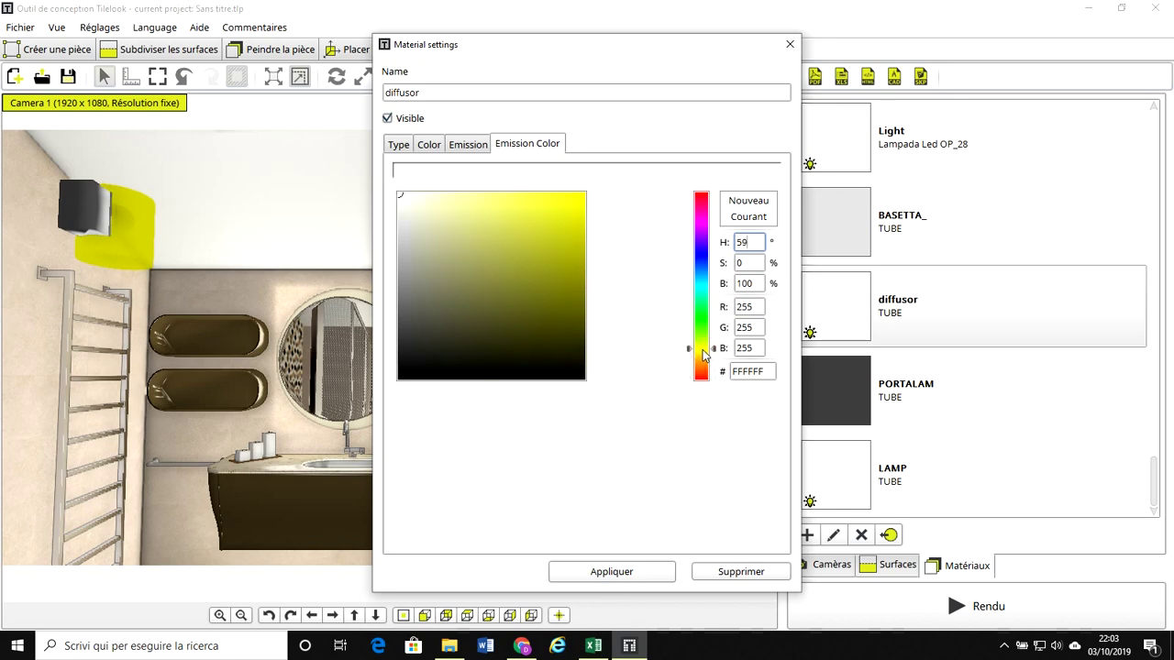
{"action": "left_click", "coordinate": [703, 352]}
{"action": "left_click", "coordinate": [463, 195]}
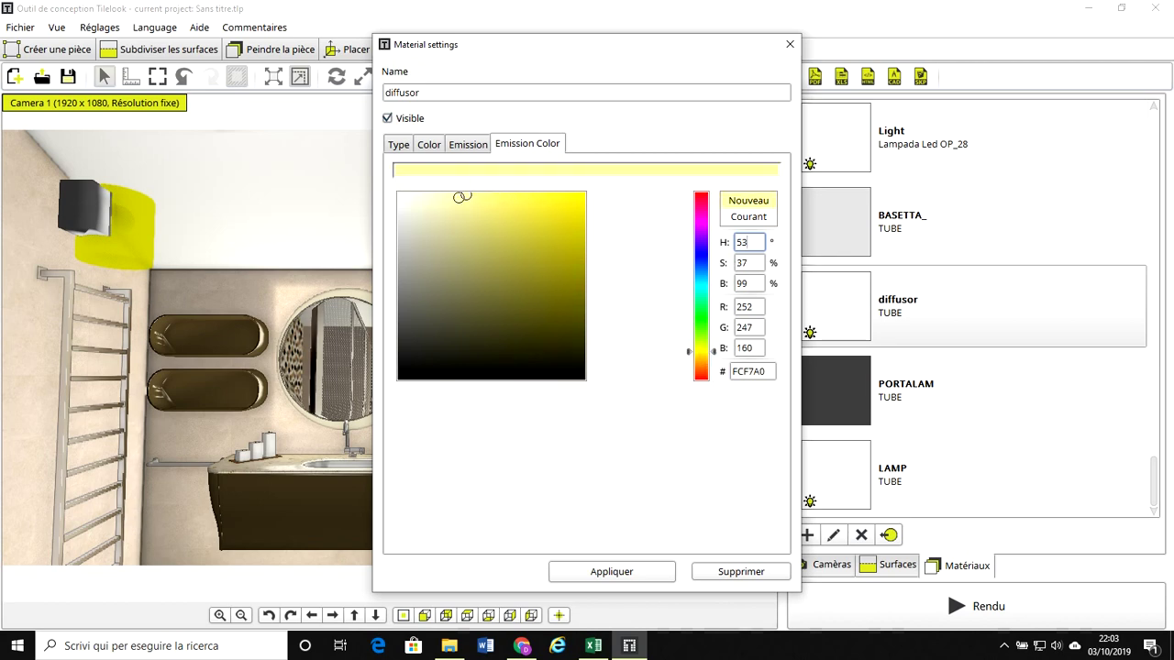
{"action": "left_click", "coordinate": [455, 196]}
{"action": "left_click", "coordinate": [446, 196]}
{"action": "left_click", "coordinate": [422, 198]}
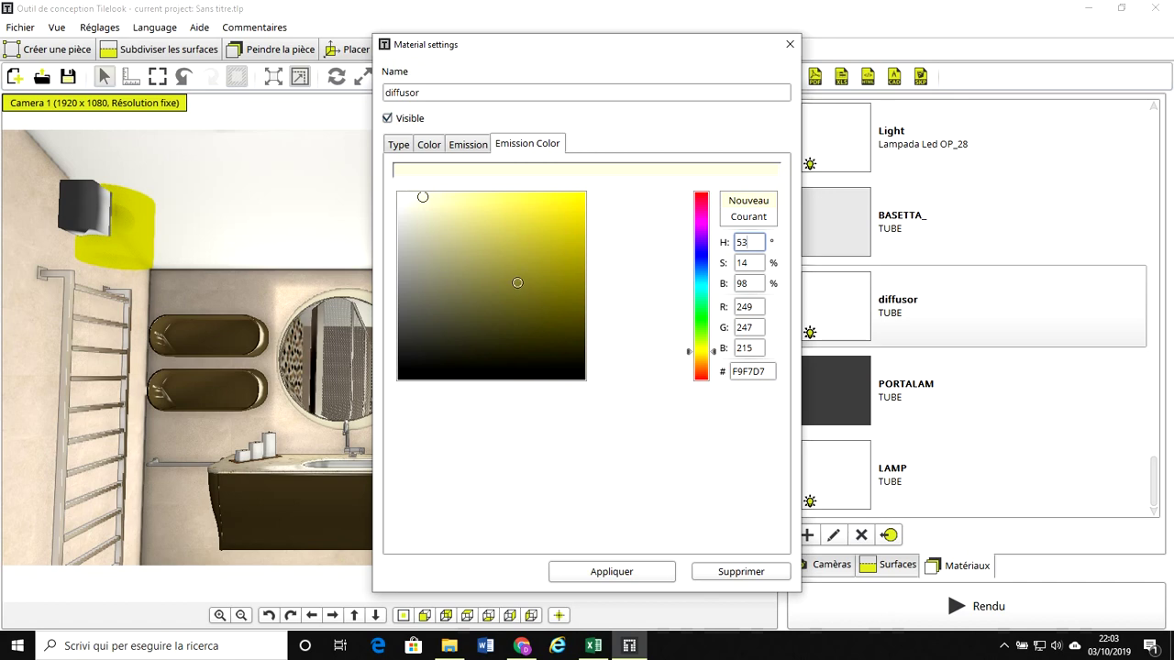
{"action": "left_click", "coordinate": [618, 573]}
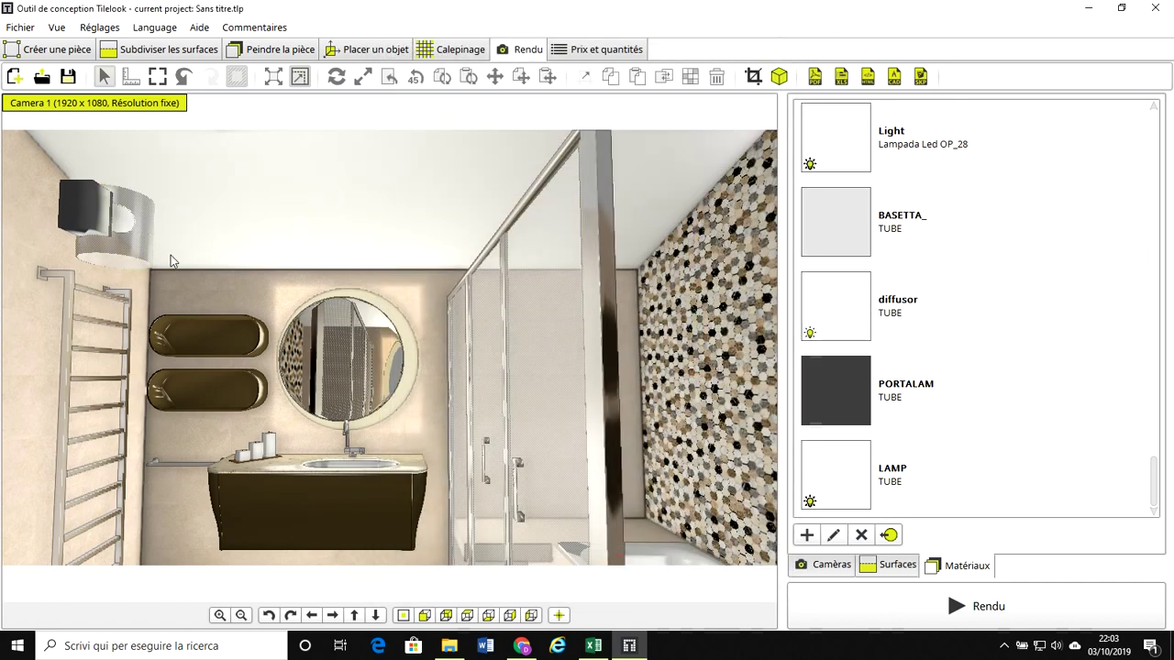
Step: Review the total emission and emission colour of the TUBE lamp's diffusor material, close its settings and reselect the diffuser in the room
{"action": "left_click", "coordinate": [142, 216]}
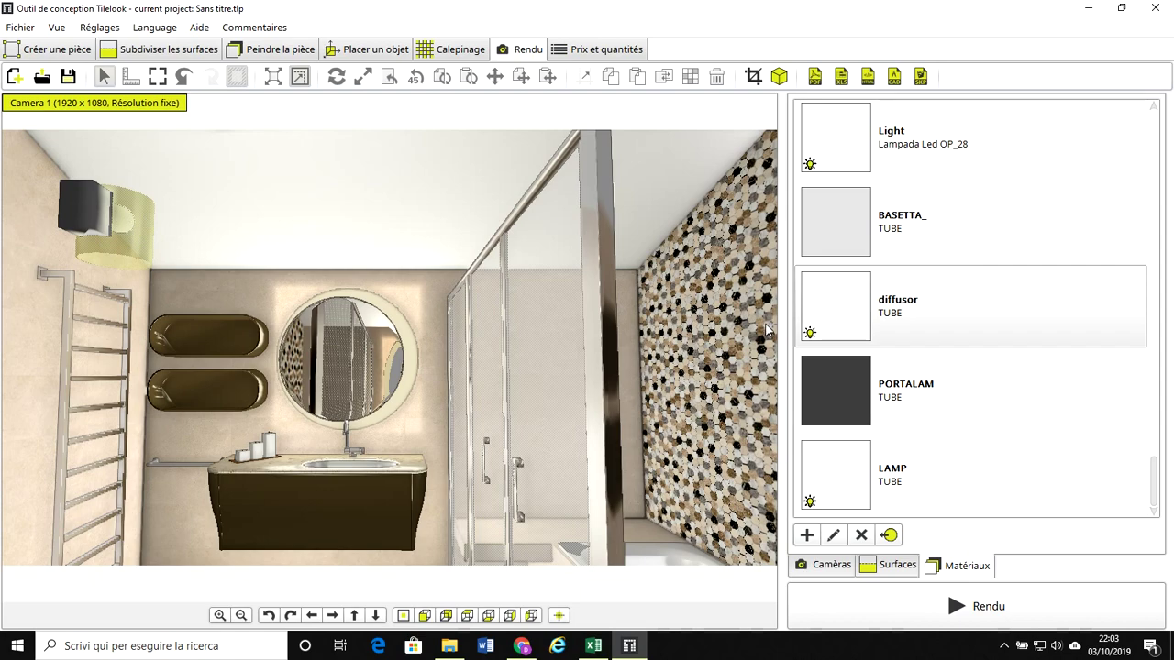
{"action": "double_click", "coordinate": [891, 314]}
{"action": "left_click", "coordinate": [469, 146]}
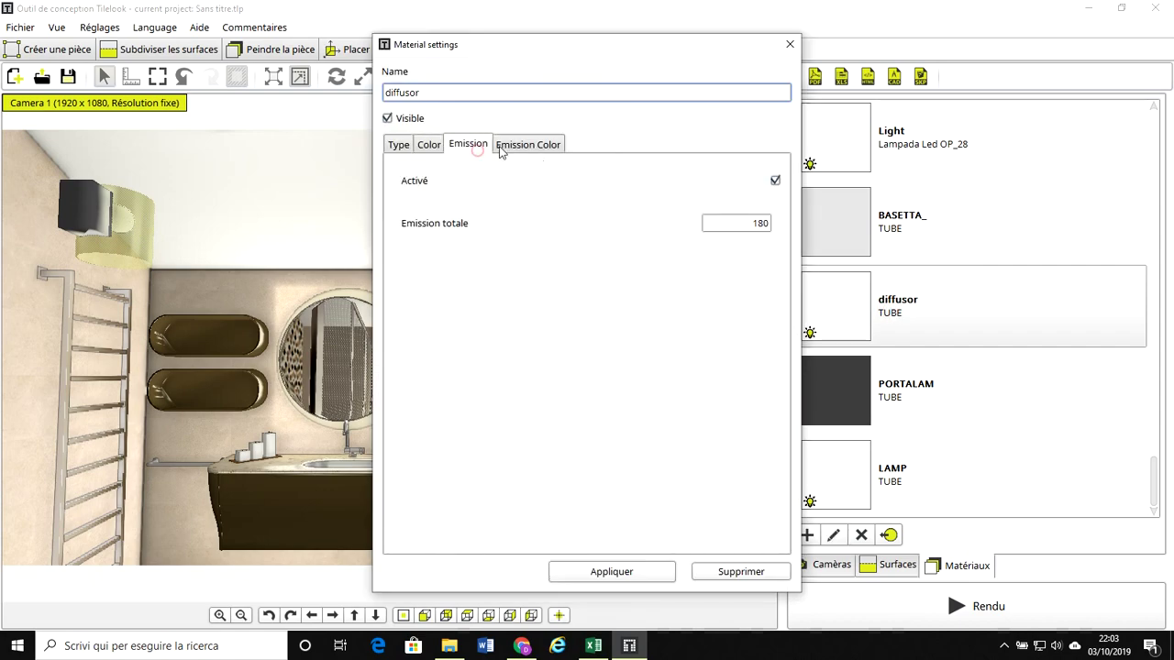
{"action": "left_click", "coordinate": [528, 145]}
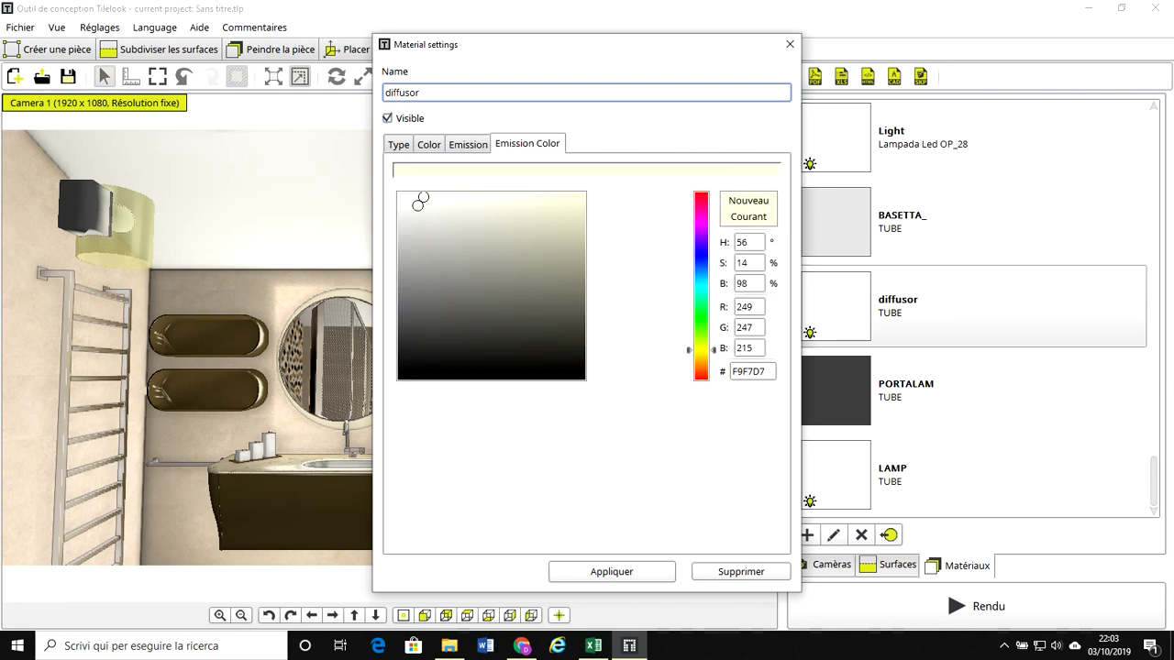
{"action": "left_click", "coordinate": [469, 144]}
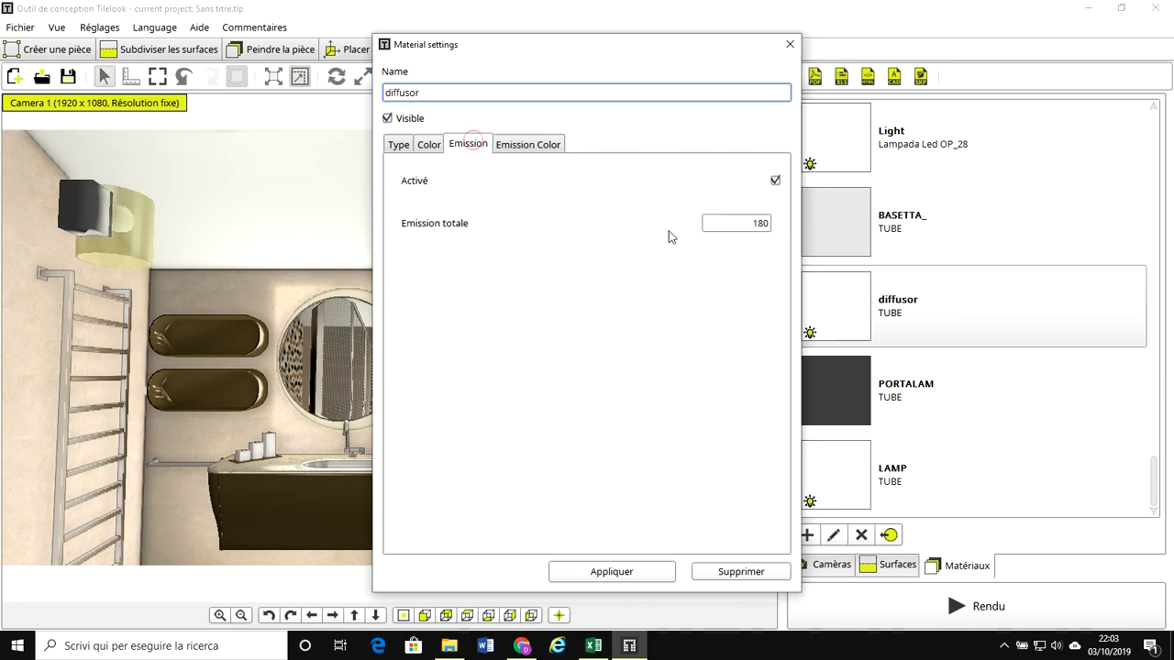
{"action": "left_click", "coordinate": [624, 569]}
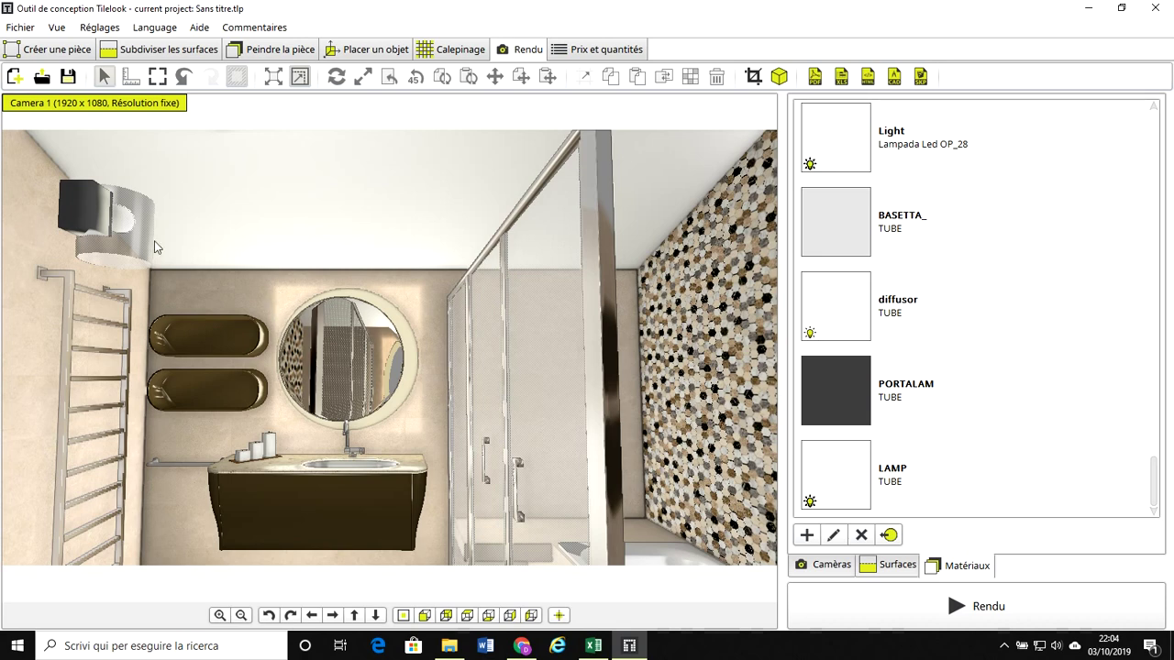
{"action": "left_click", "coordinate": [133, 231]}
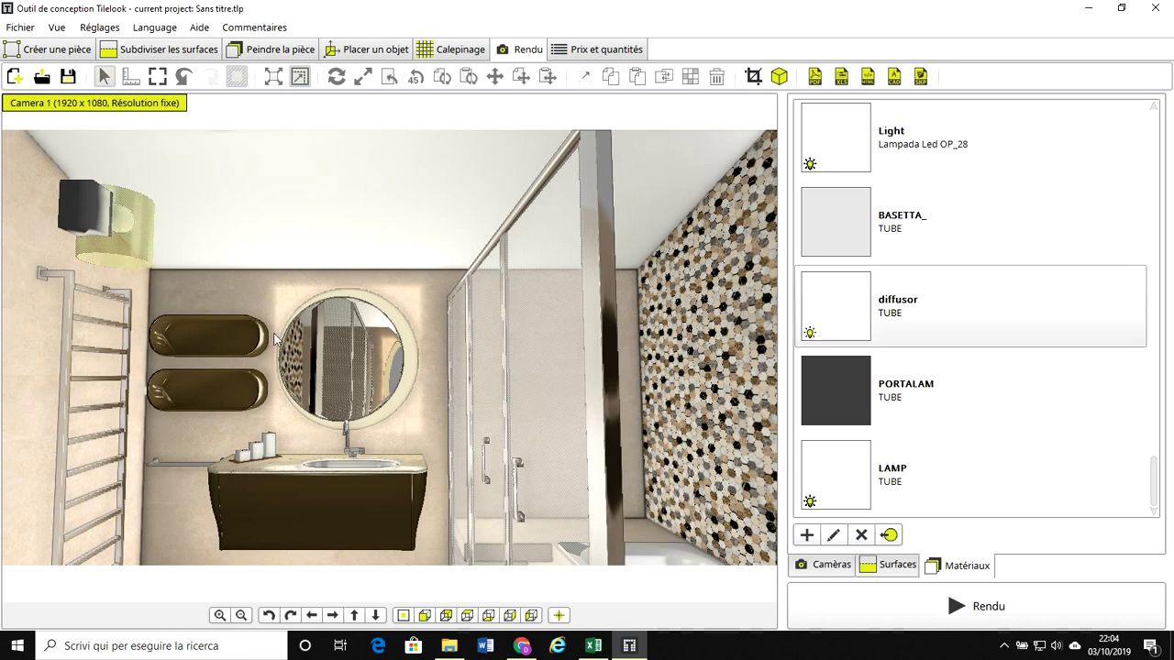